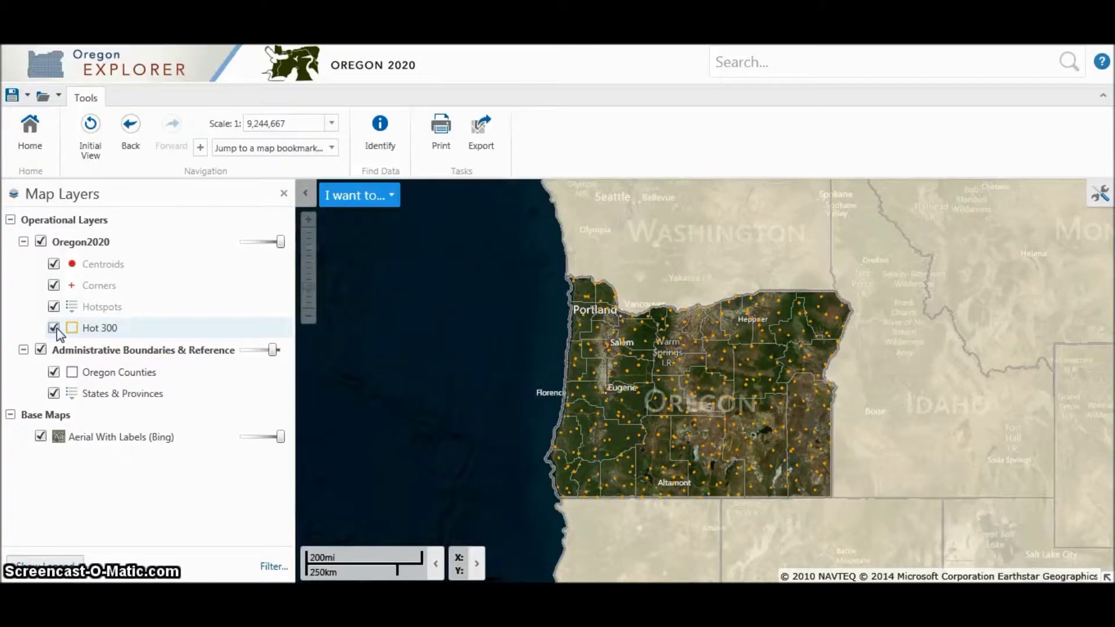
- Toggle the Hot 300 hotspots layer off and back on, then zoom the map in one level
left_click(56, 328)
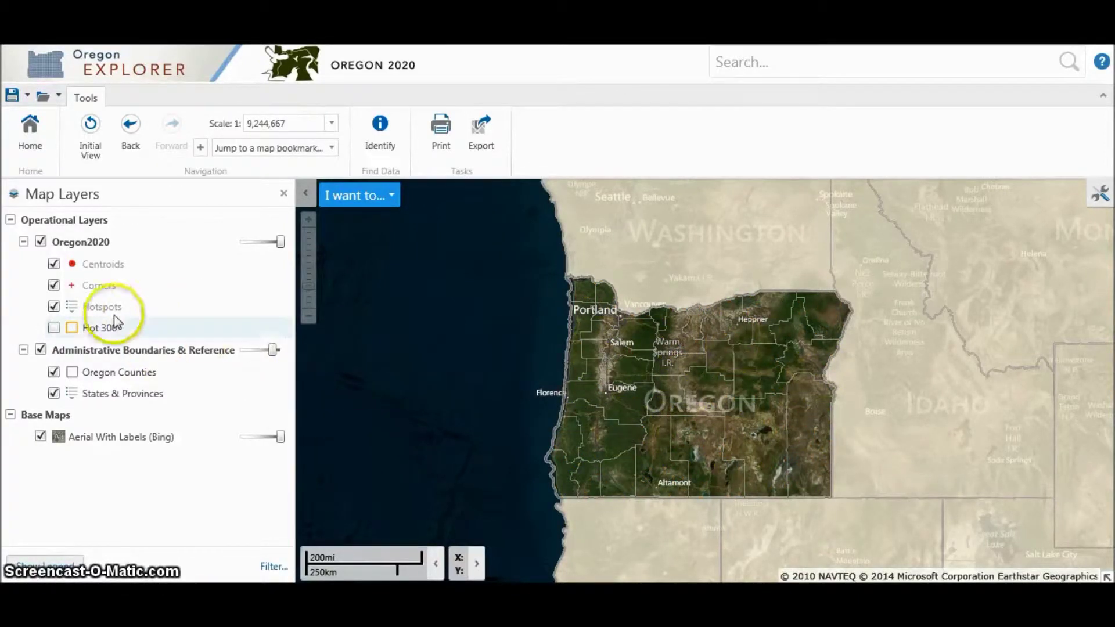
left_click(54, 328)
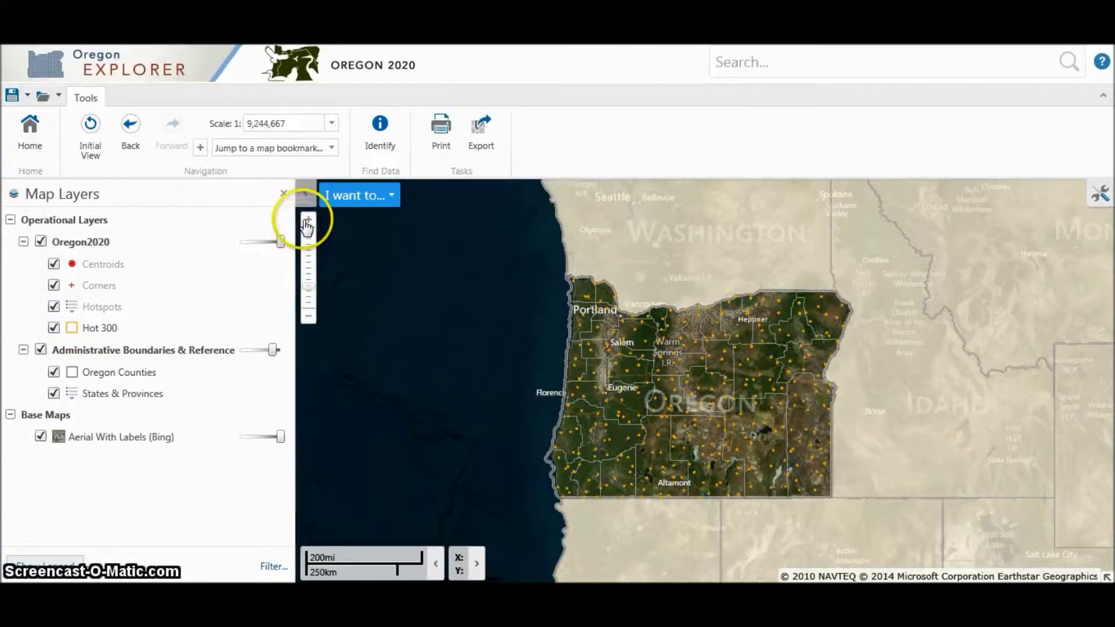
left_click(308, 221)
left_click(308, 303)
left_click(308, 221)
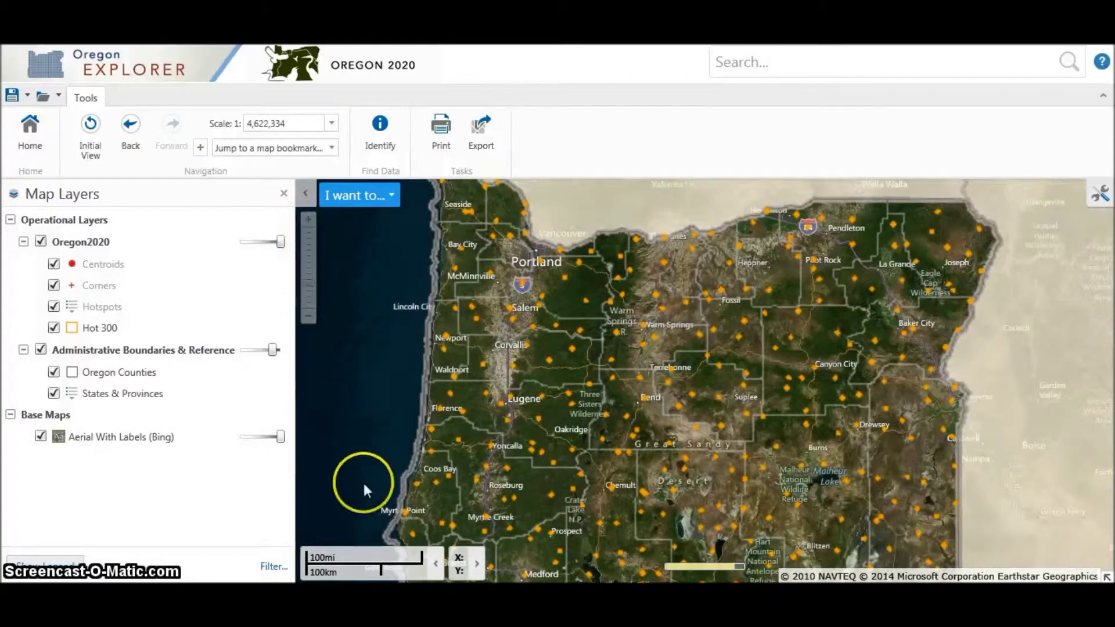
- Collapse and re-expand the scale bar and show the map's X/Y coordinates readout
left_click(436, 566)
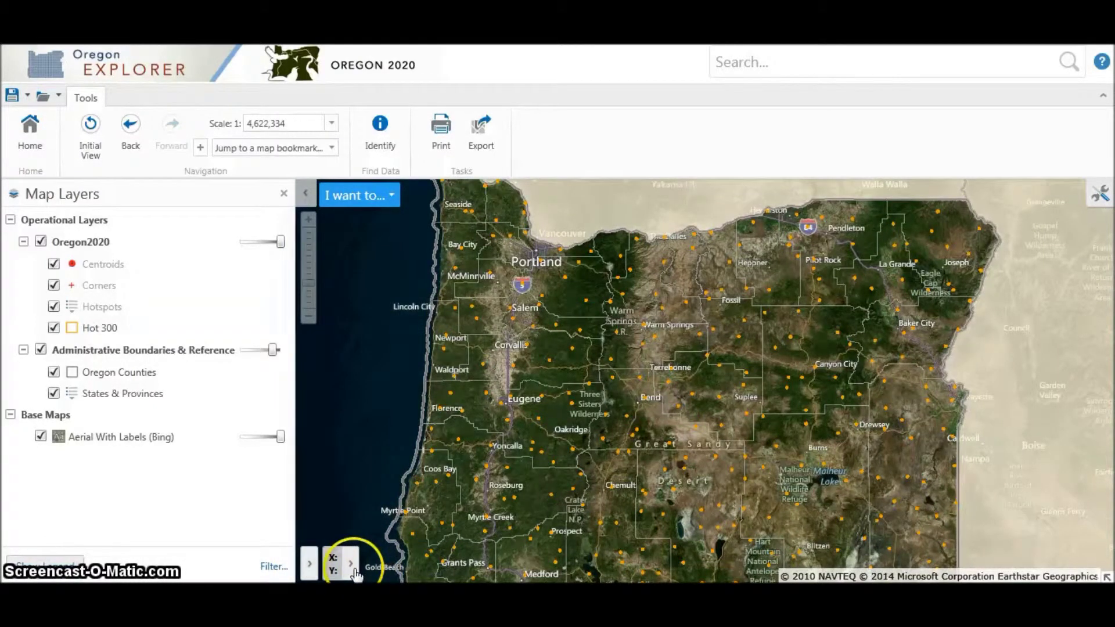
left_click(309, 562)
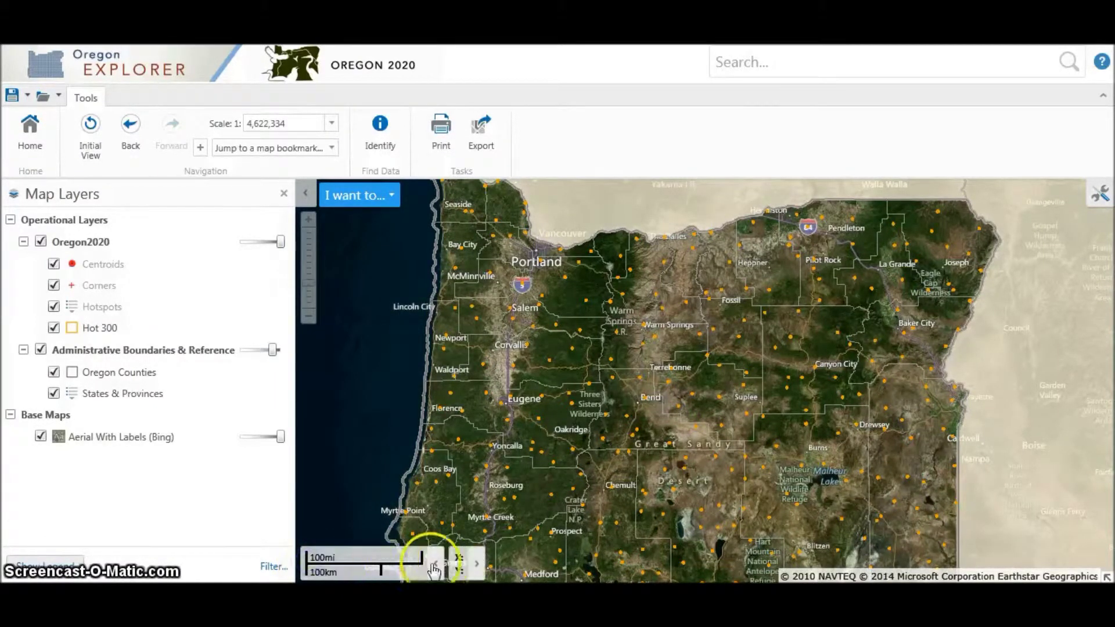
left_click(476, 567)
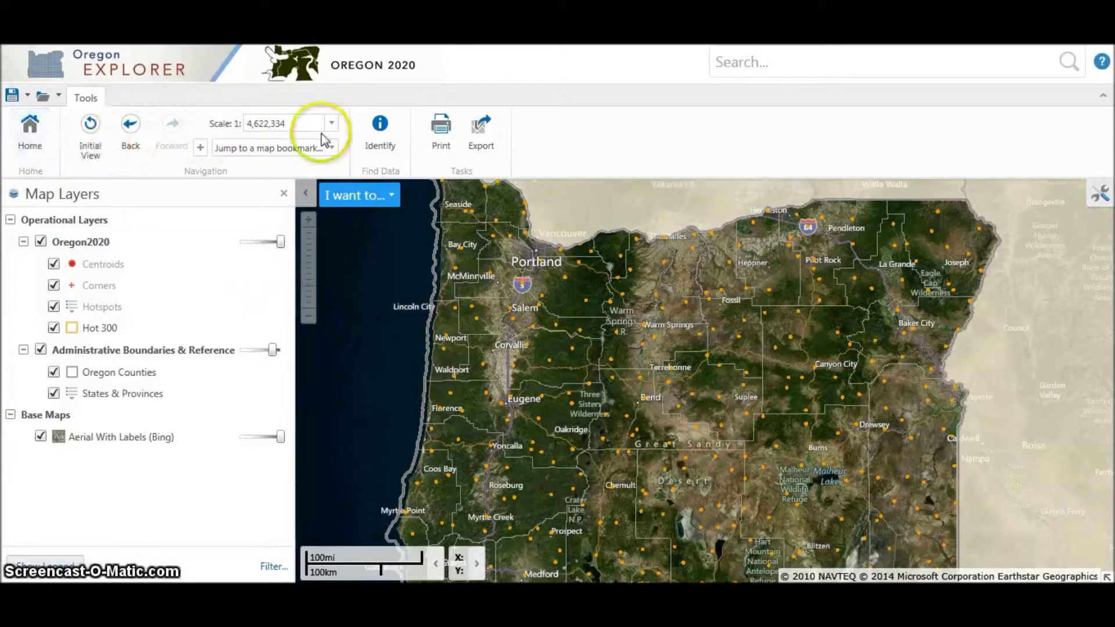
left_click(30, 130)
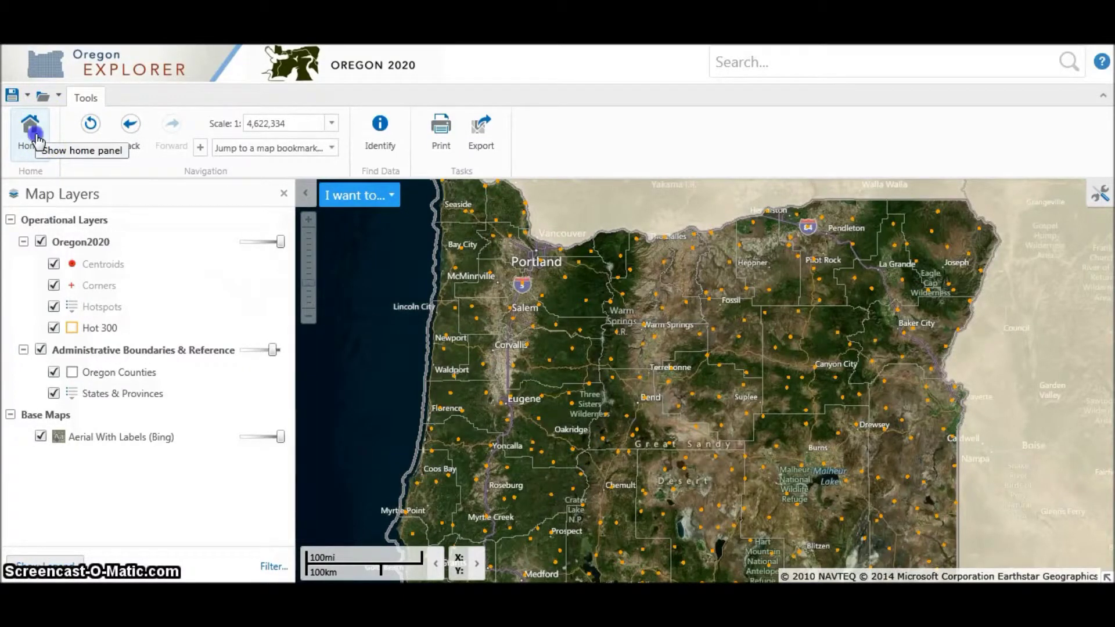
- Return the map to the full Oregon view and switch the side panel back to Map Layers
left_click(35, 138)
left_click(89, 128)
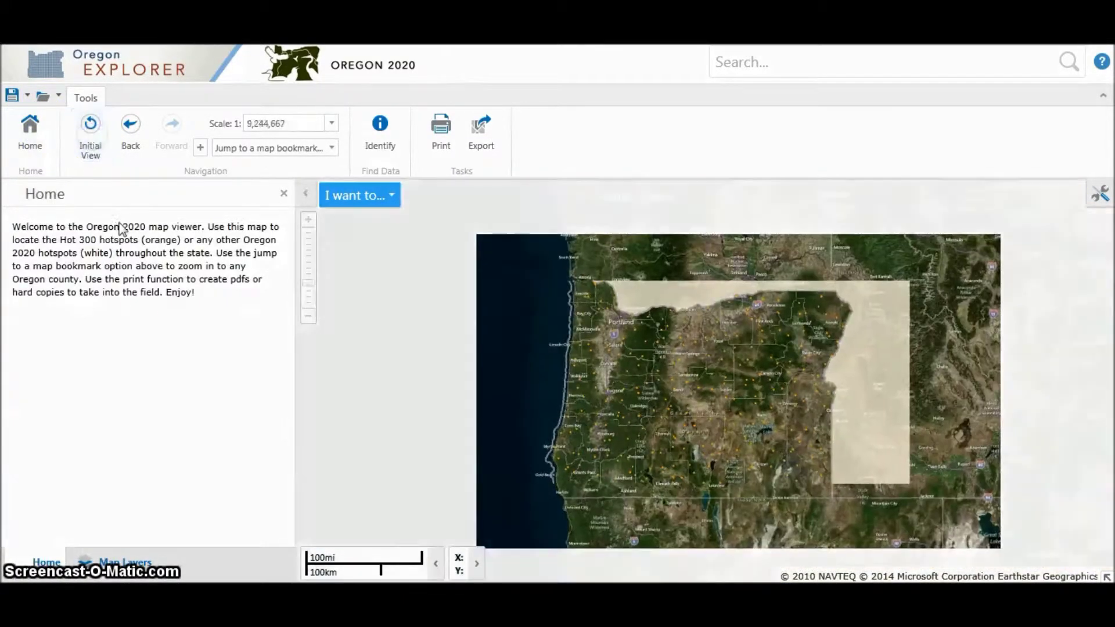
left_click(153, 486)
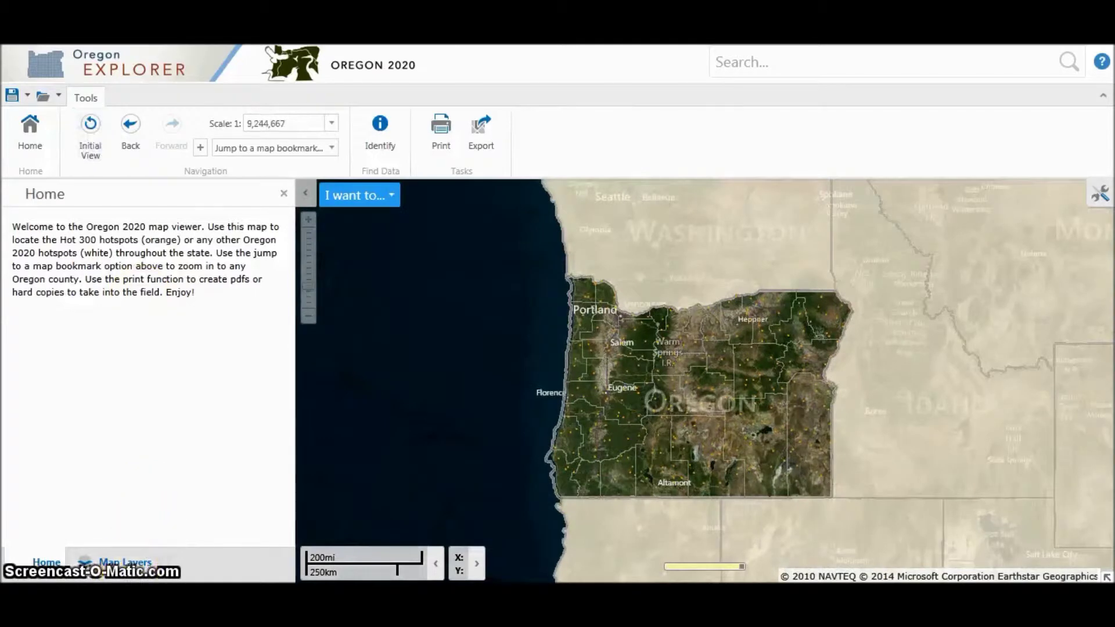
left_click(128, 561)
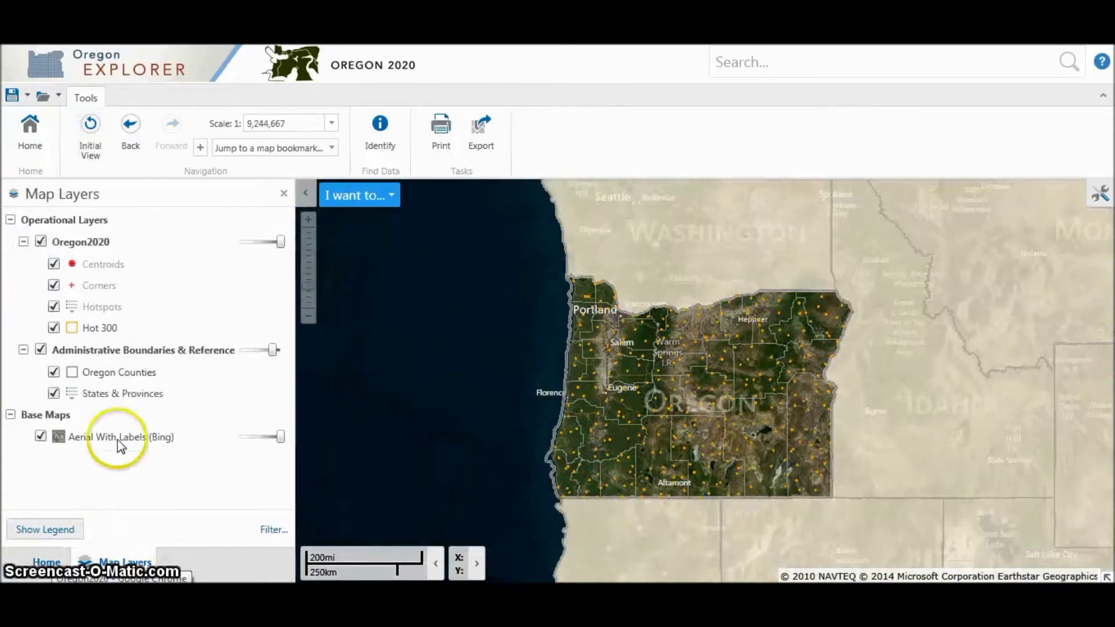
- Step back and forward through map extents, then bring up the county bookmark list
left_click(132, 125)
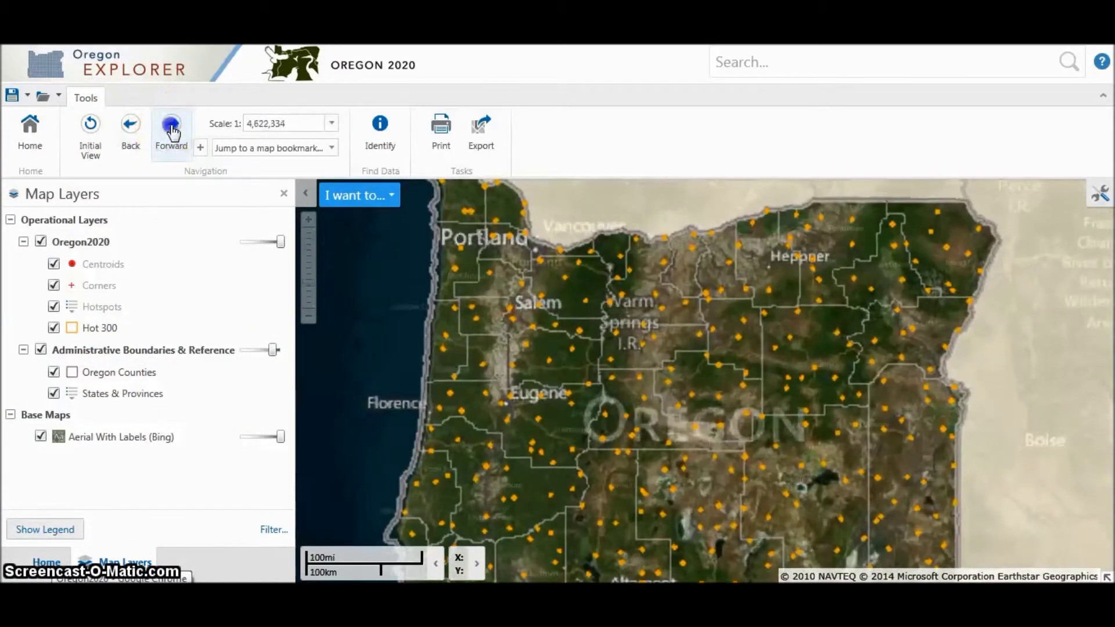
left_click(169, 126)
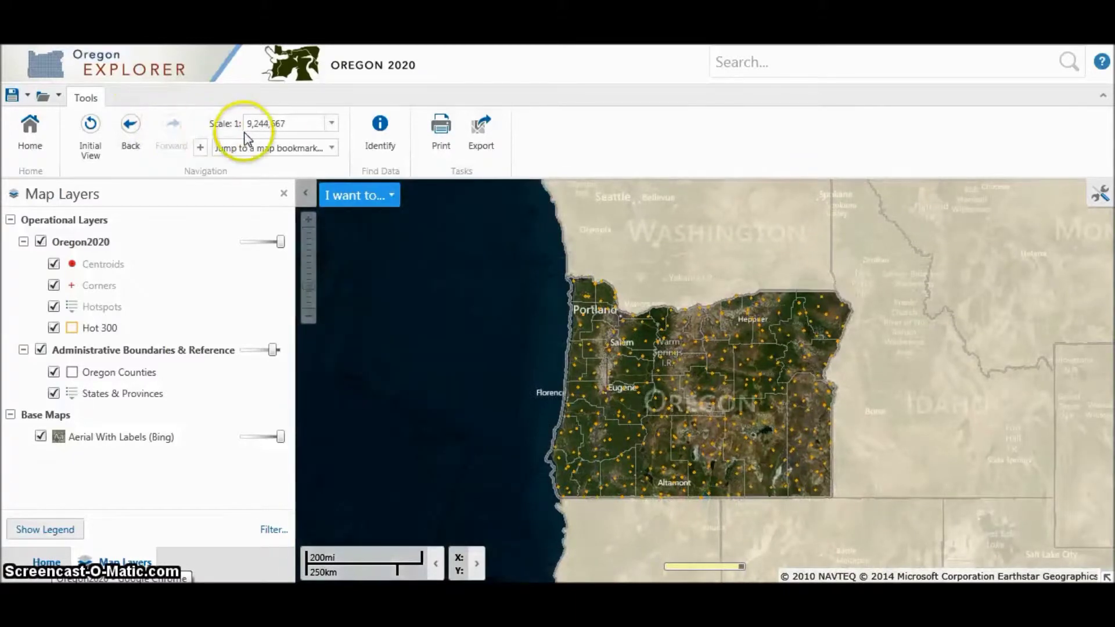
left_click(331, 125)
left_click(330, 125)
left_click(332, 148)
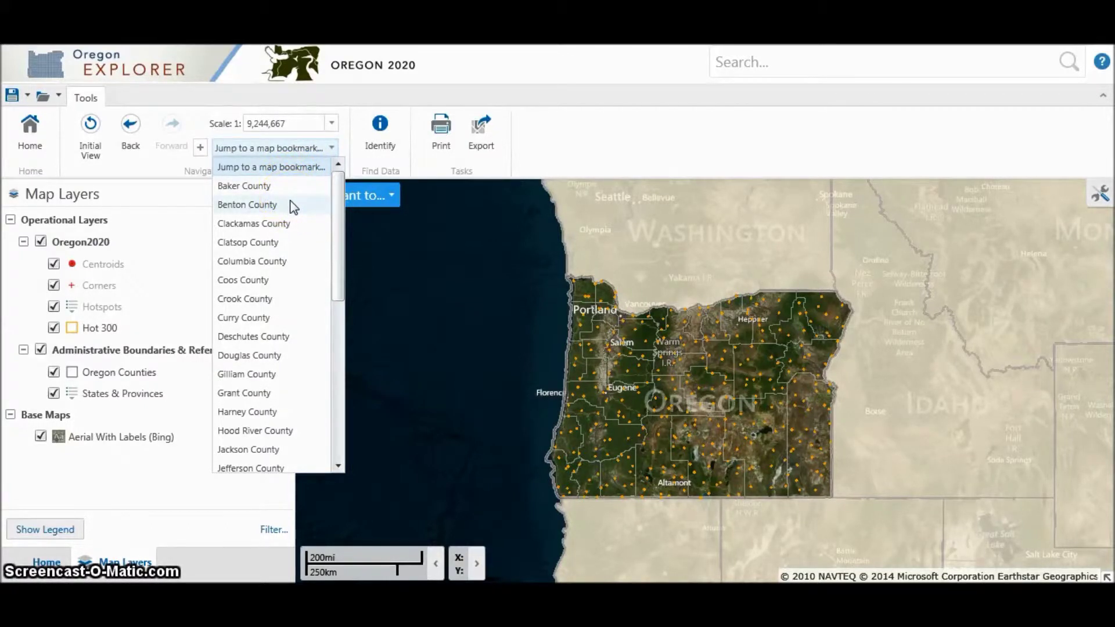
- Jump to the Benton County bookmark and identify the attributes of the orange hotspot
left_click(273, 205)
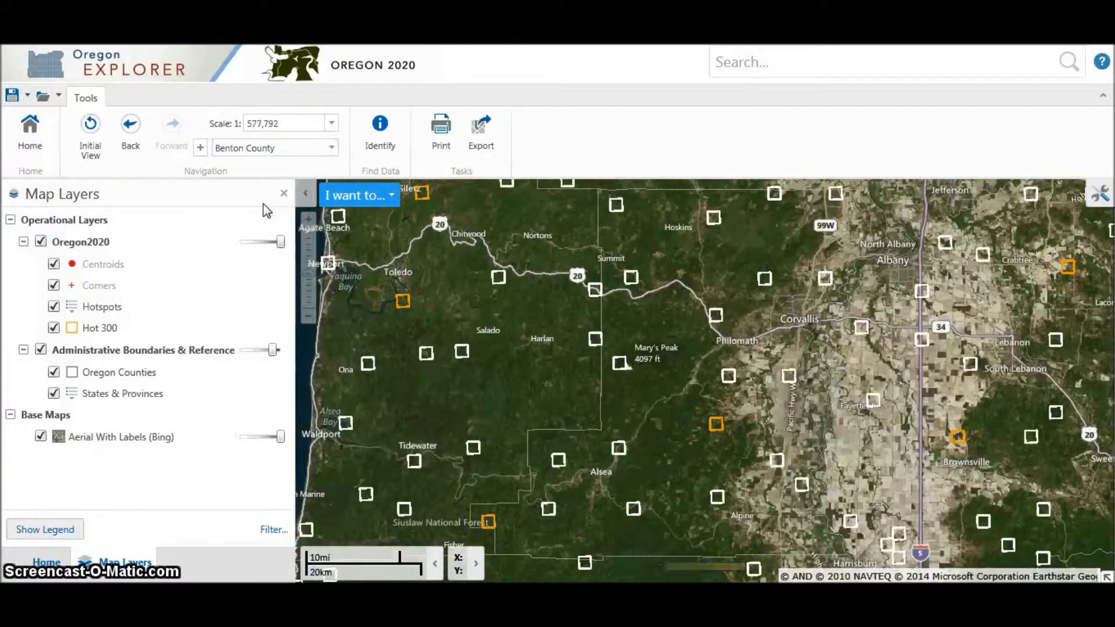
left_click(380, 133)
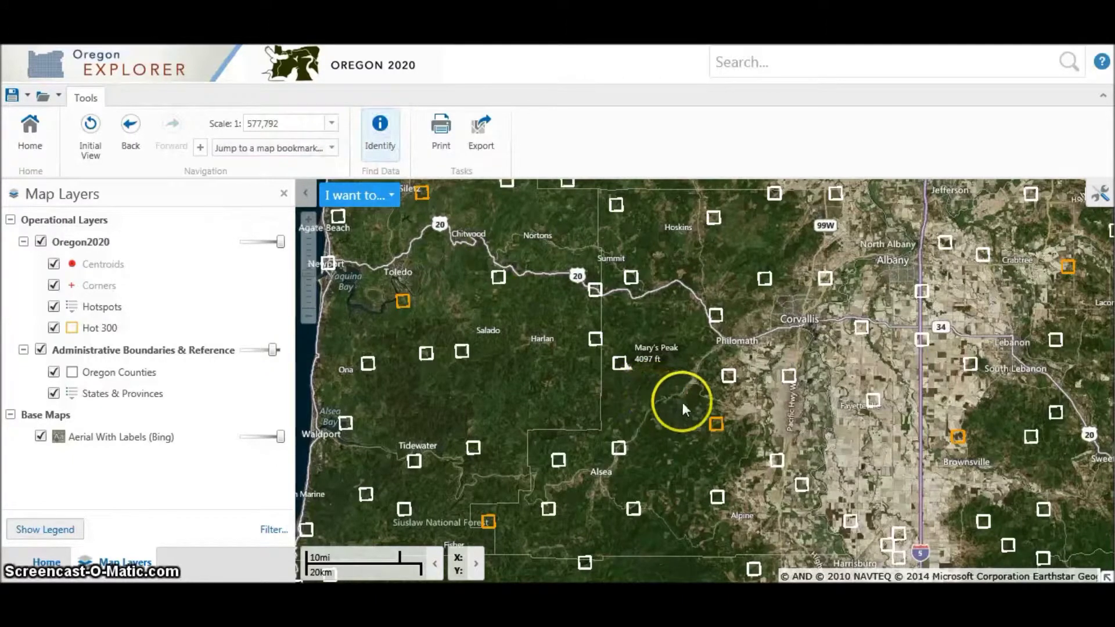
left_click(727, 440)
left_click_drag(729, 443, 742, 452)
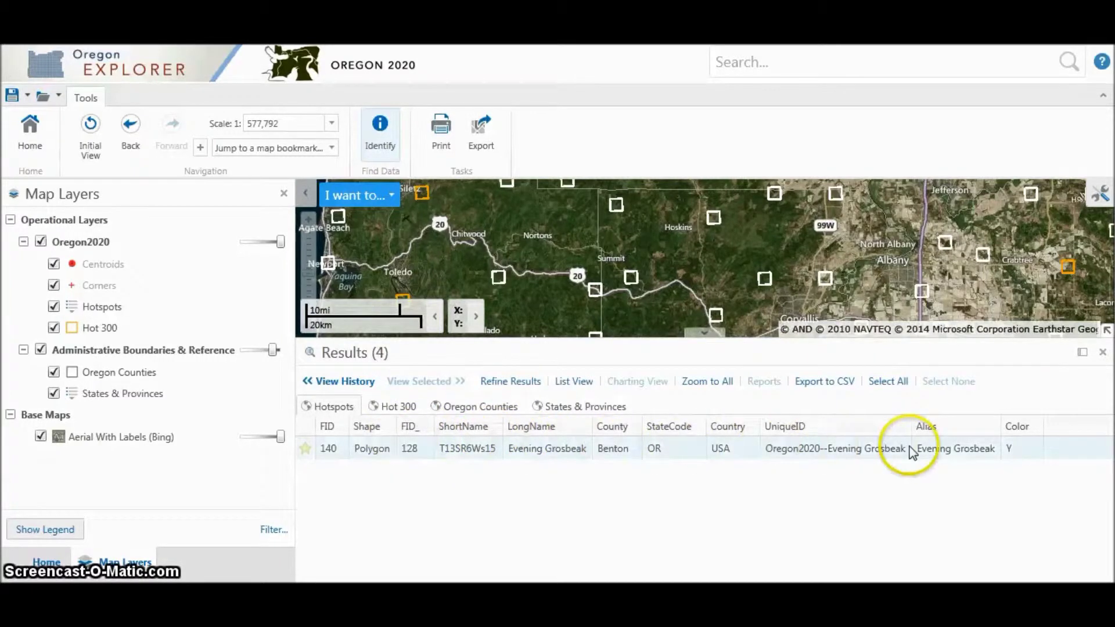
left_click(1102, 353)
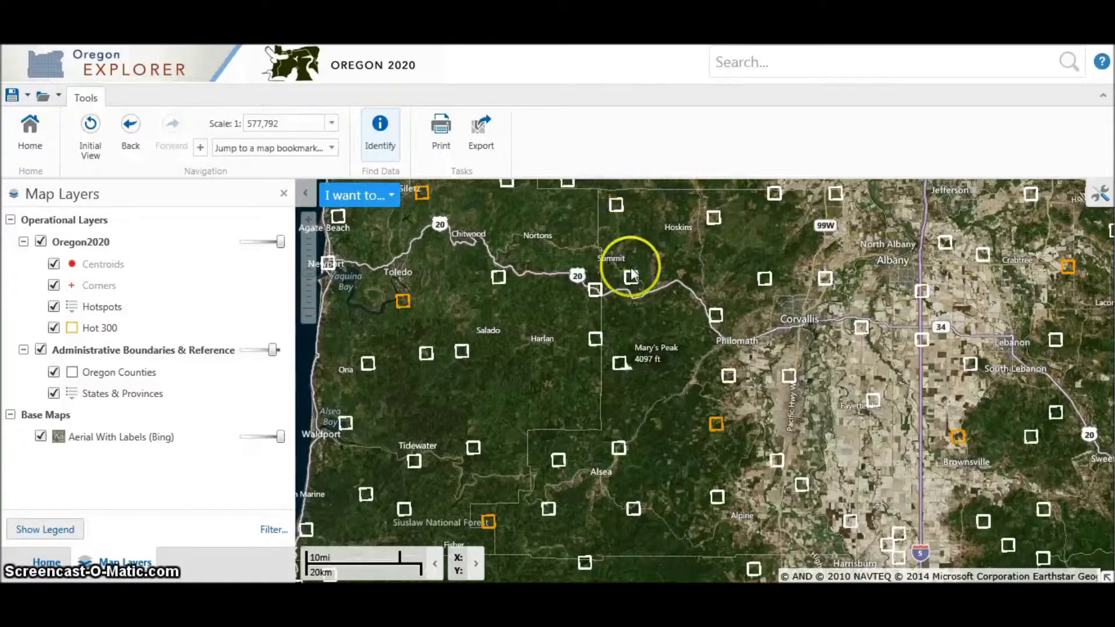
- Identify the hotspot near Mary's Peak, then pan to centre Corvallis and Albany
left_click(691, 344)
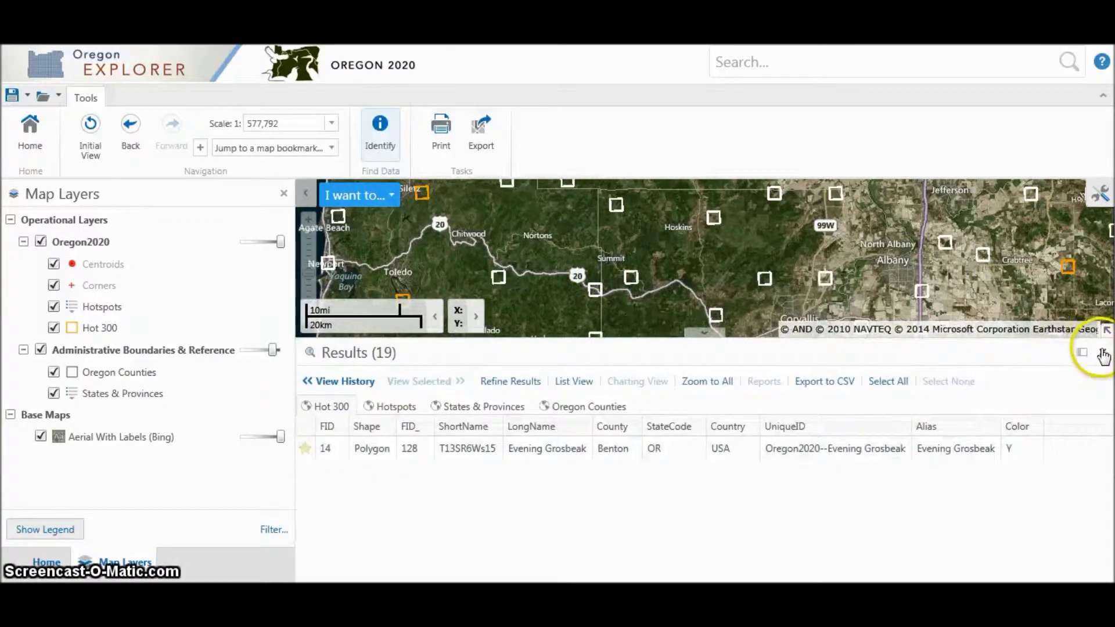
left_click(1104, 352)
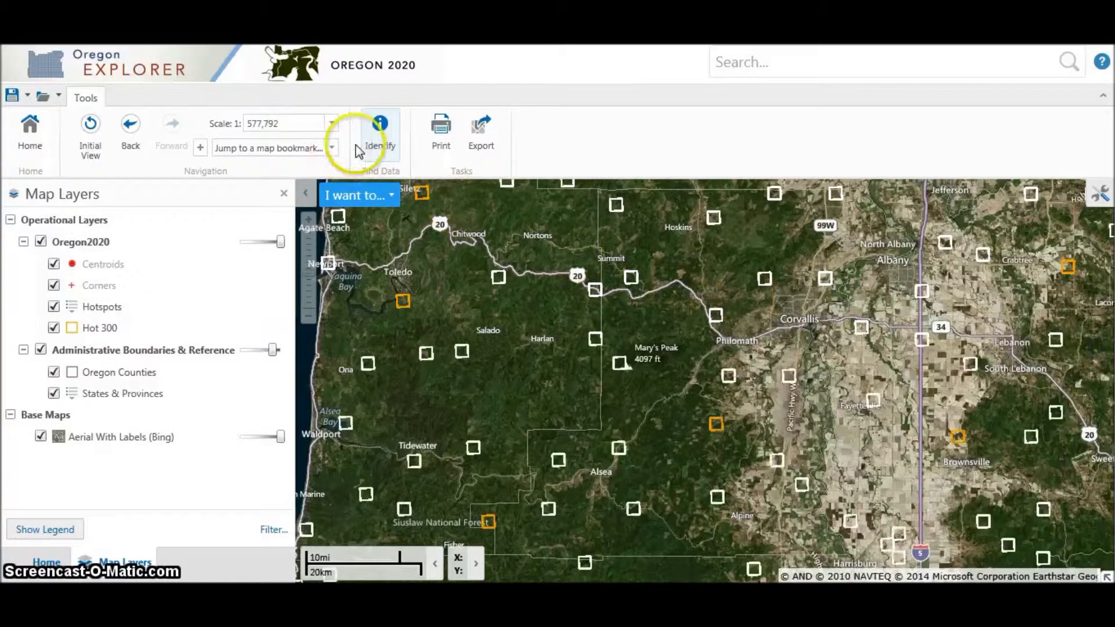
mouse_move(625, 329)
left_mouse_down()
mouse_move(629, 356)
mouse_move(548, 363)
left_mouse_up()
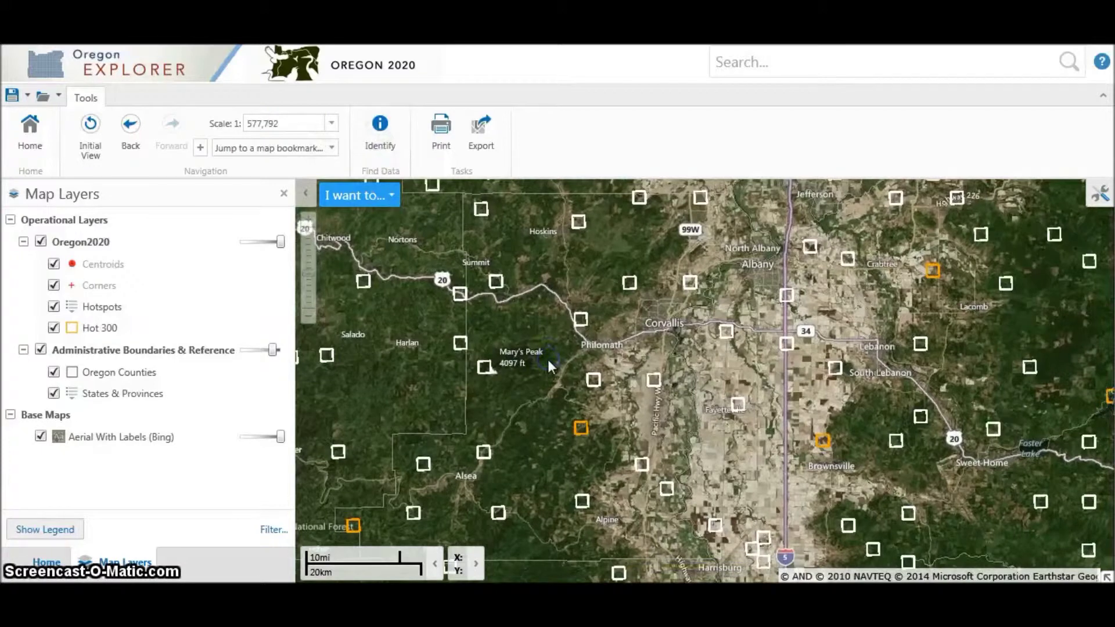
left_click(449, 150)
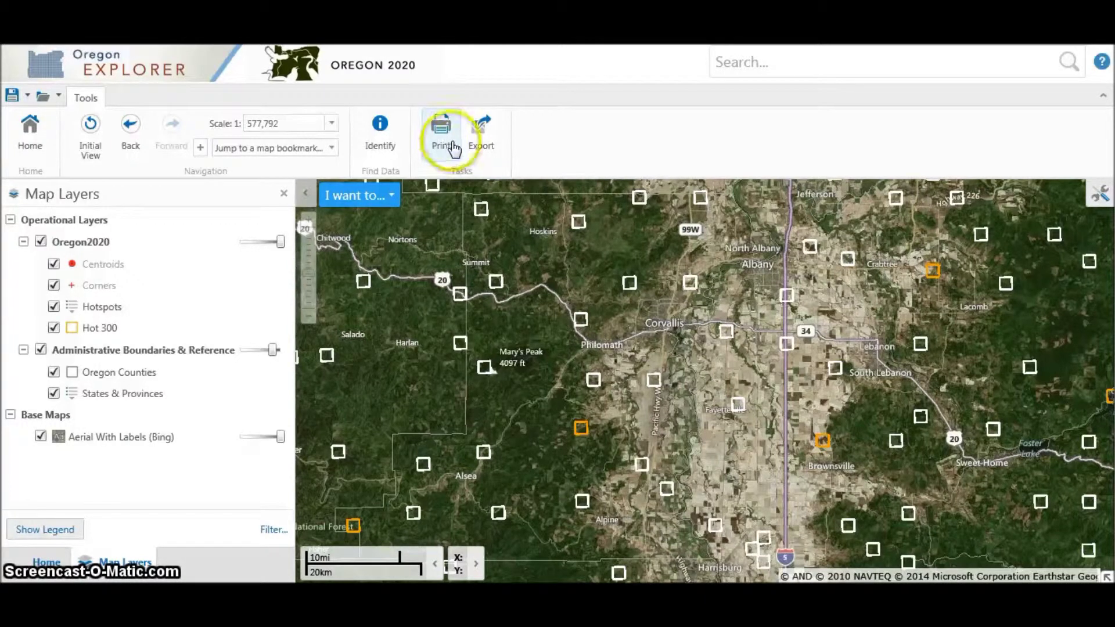
left_click(741, 61)
left_click(740, 61)
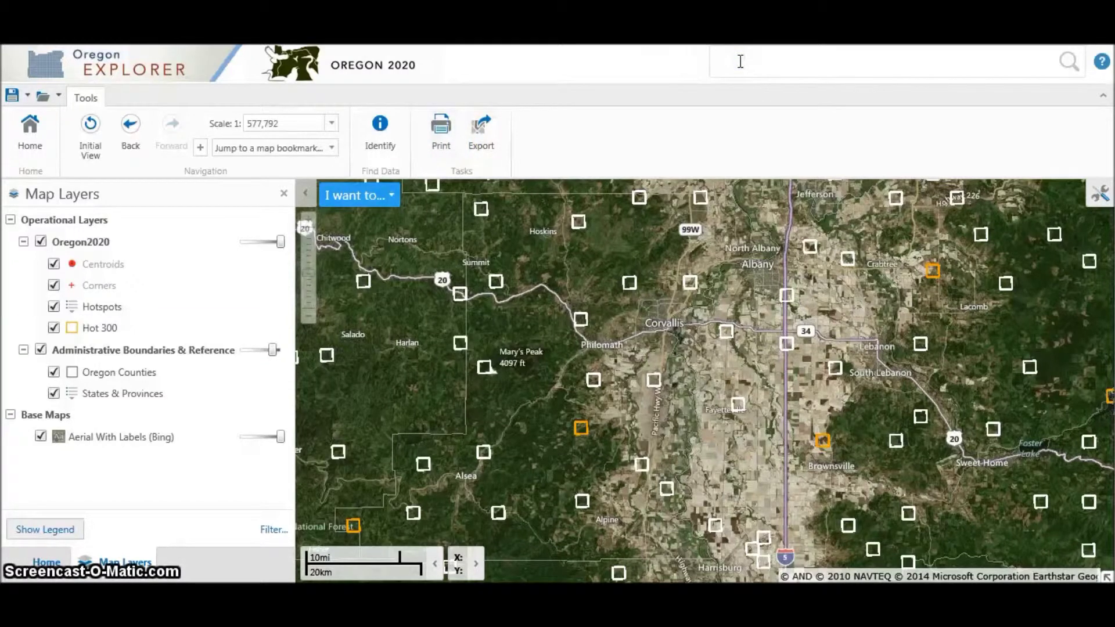
- Search for 'Benton' and zoom to the Evening Grosbeak hotspot from the results
type("Benton")
key("Return")
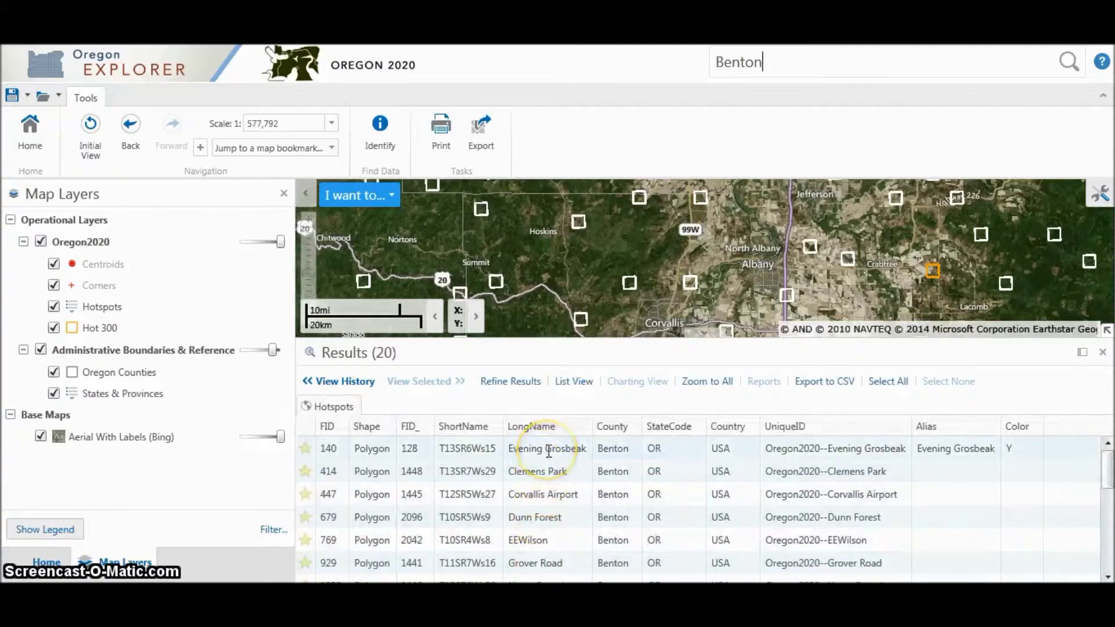
left_click(548, 452)
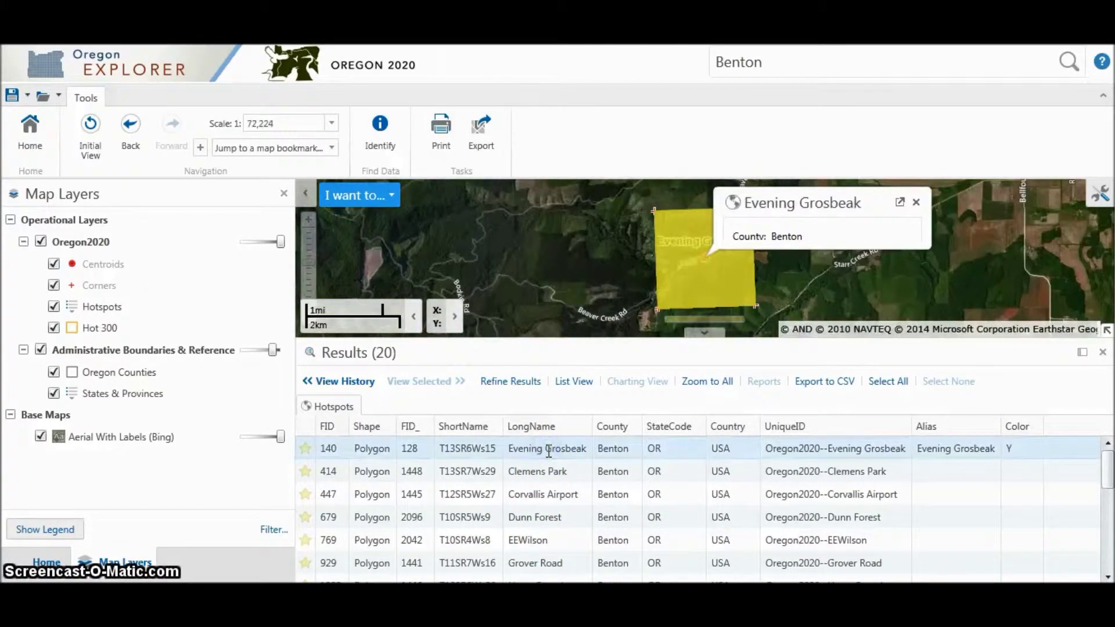
left_click(1103, 358)
left_click(686, 60)
- Search for 'Evening Grosbeak', dismiss its results and popup, and return to the full Oregon view
double_click(756, 63)
type("Evening Grosbeak")
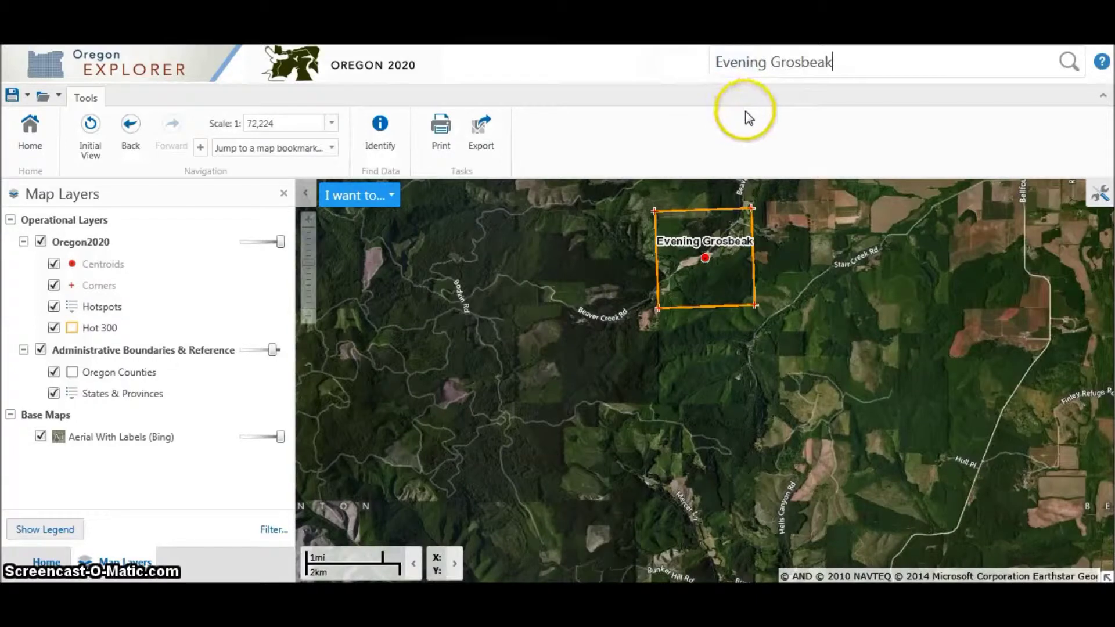
key("Return")
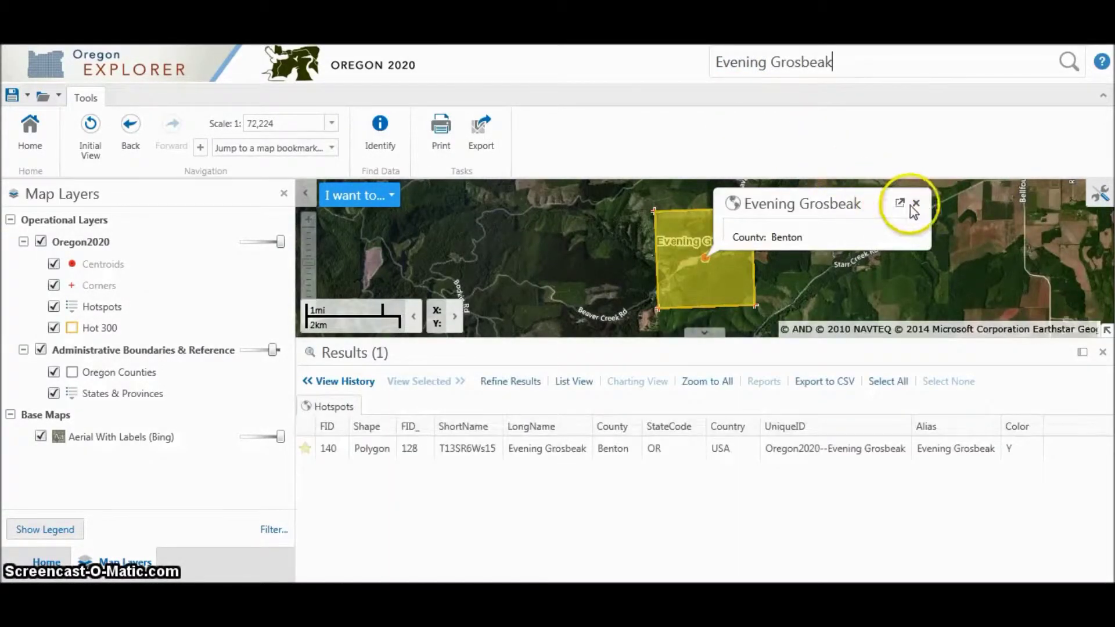
left_click(1102, 352)
left_click(916, 283)
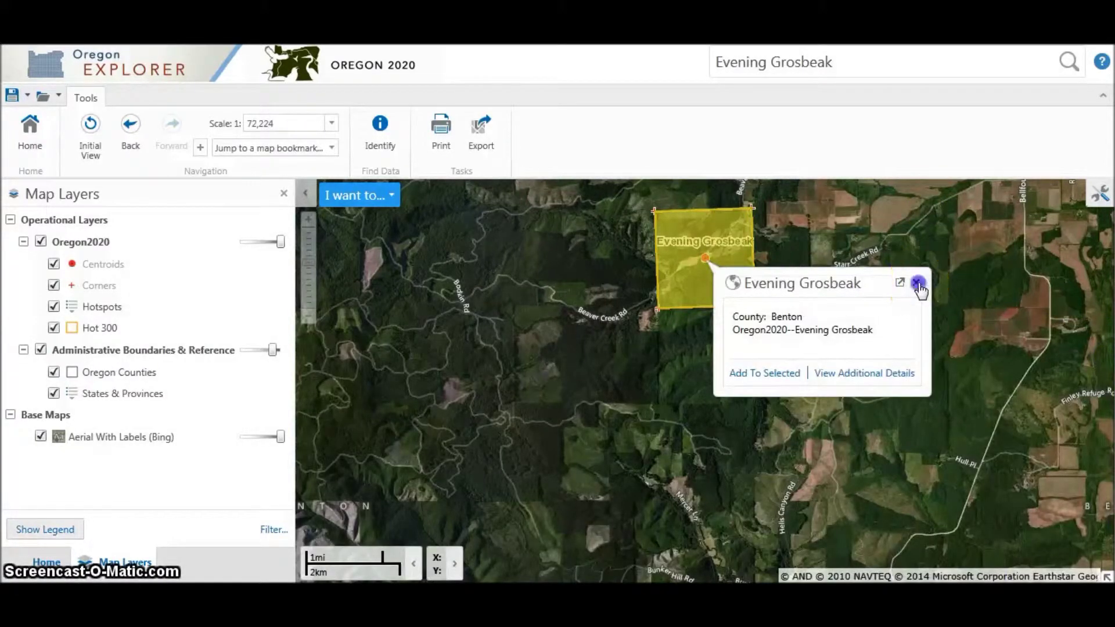
left_click(90, 128)
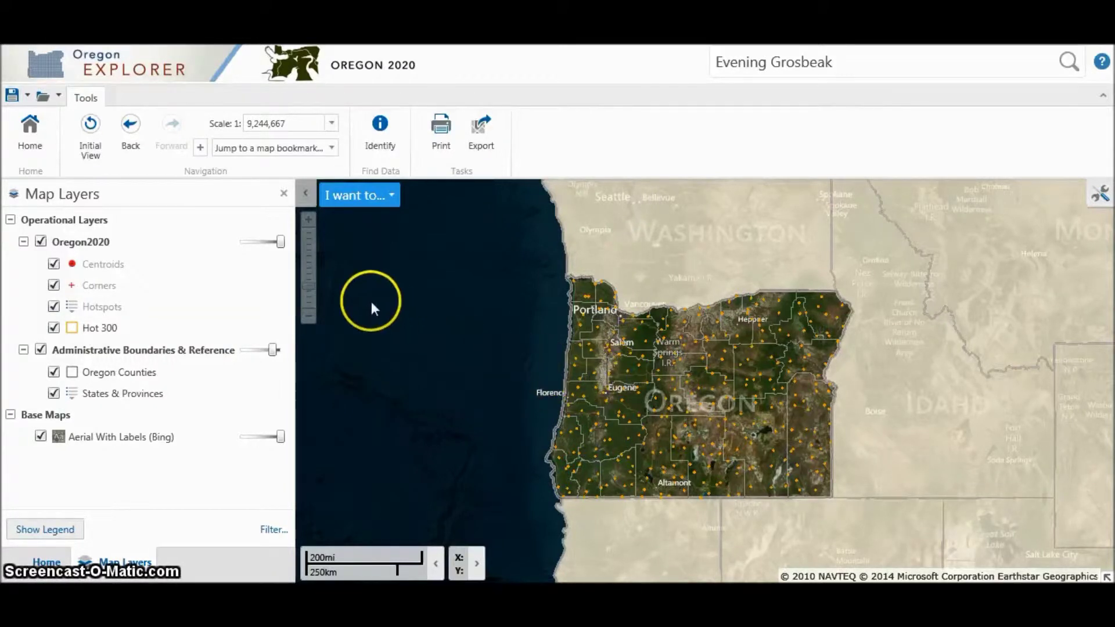
- Zoom the map in one level on Oregon, to scale 1:4,960,301
left_click(309, 222)
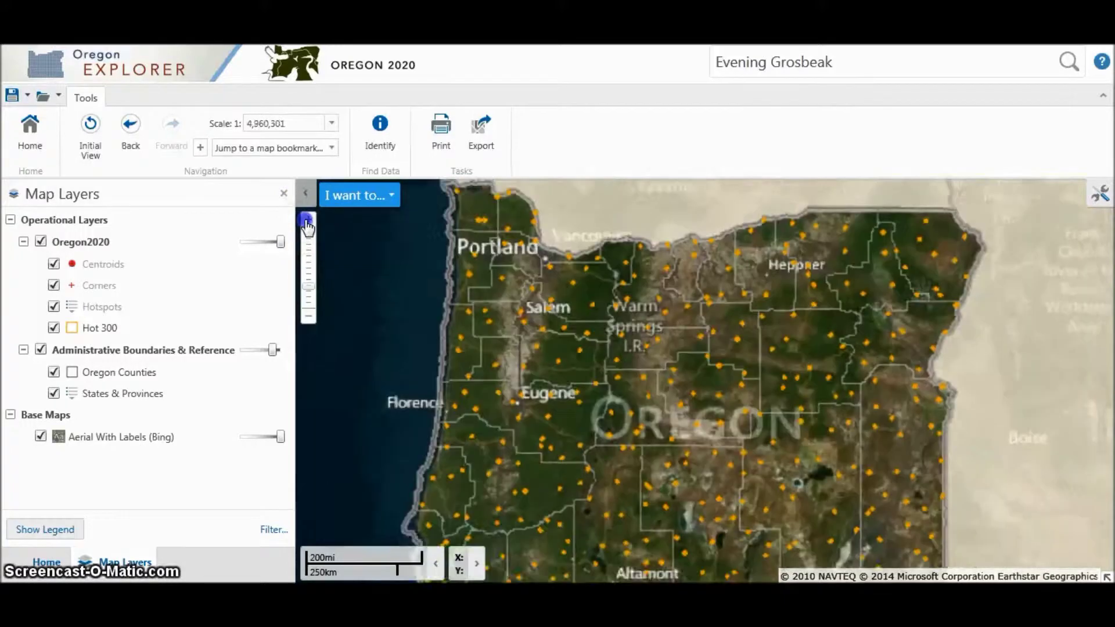
- Zoom and pan from statewide Oregon in to the Corvallis and Philomath area
left_click(308, 222)
left_click_drag(428, 323, 855, 437)
left_click(308, 220)
left_click(308, 220)
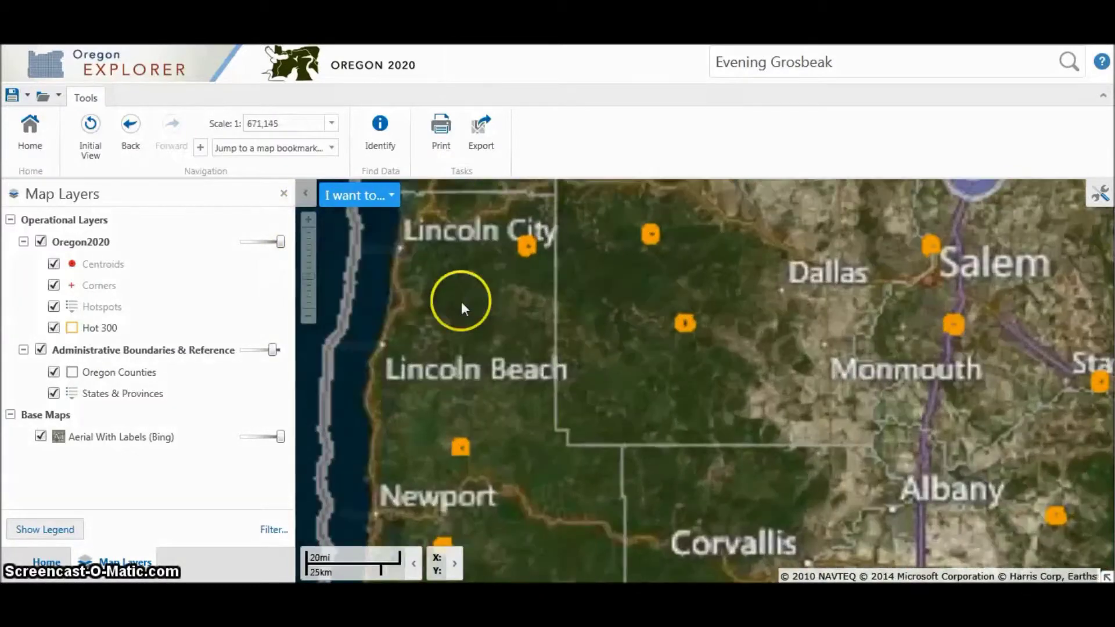
left_click_drag(916, 451, 876, 235)
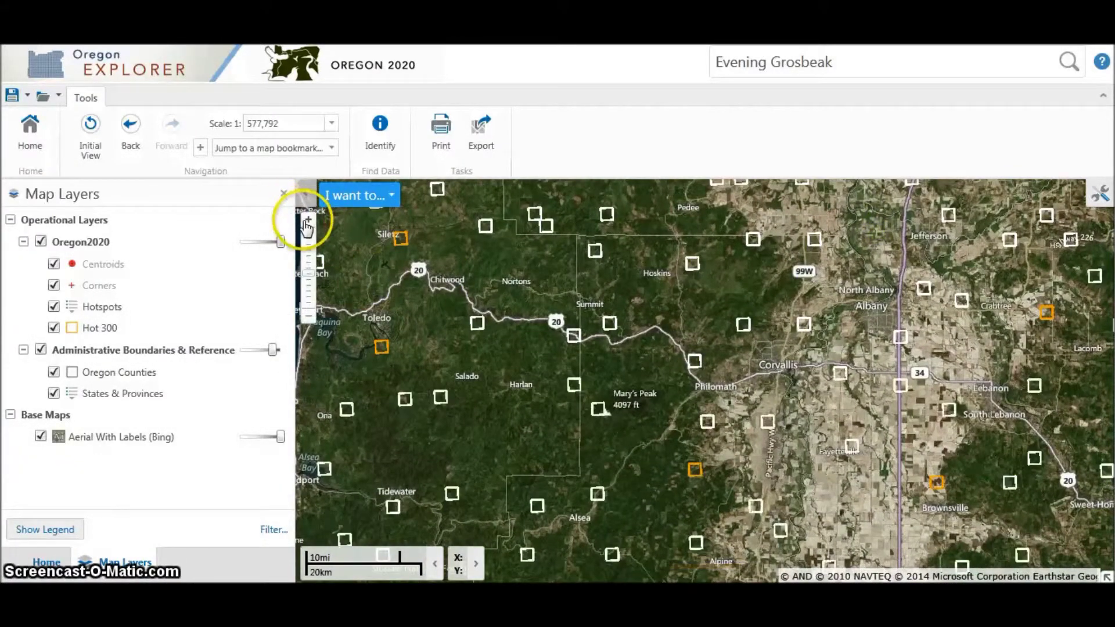
left_click(308, 221)
left_click(307, 221)
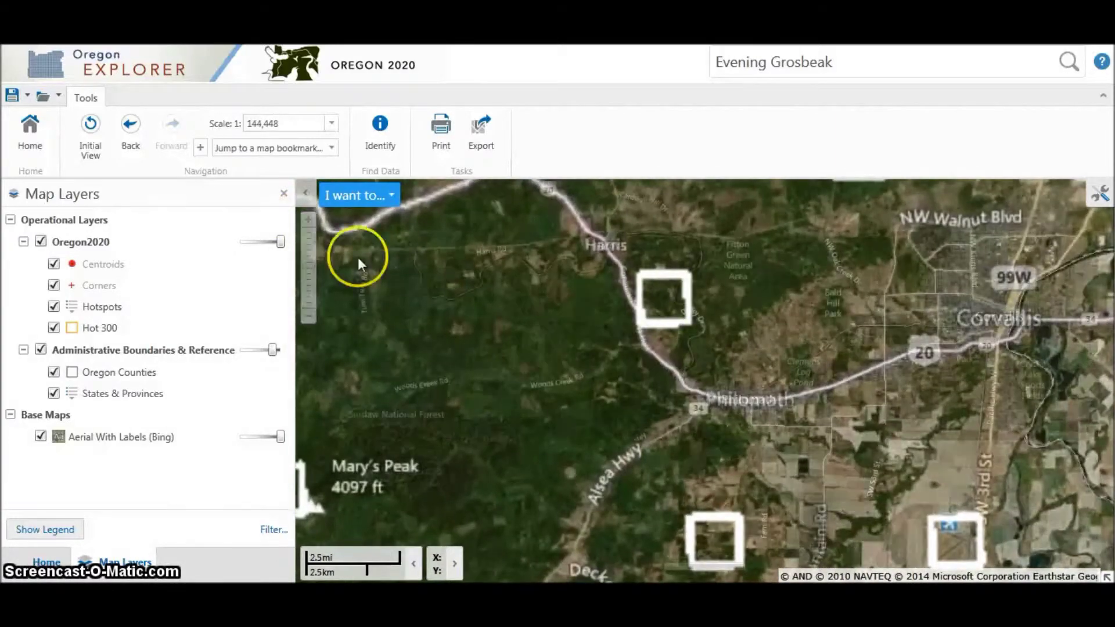
- Keep zooming and panning until the Evening Grosbeak square is centred at scale 1:18,056
left_click_drag(695, 469, 694, 254)
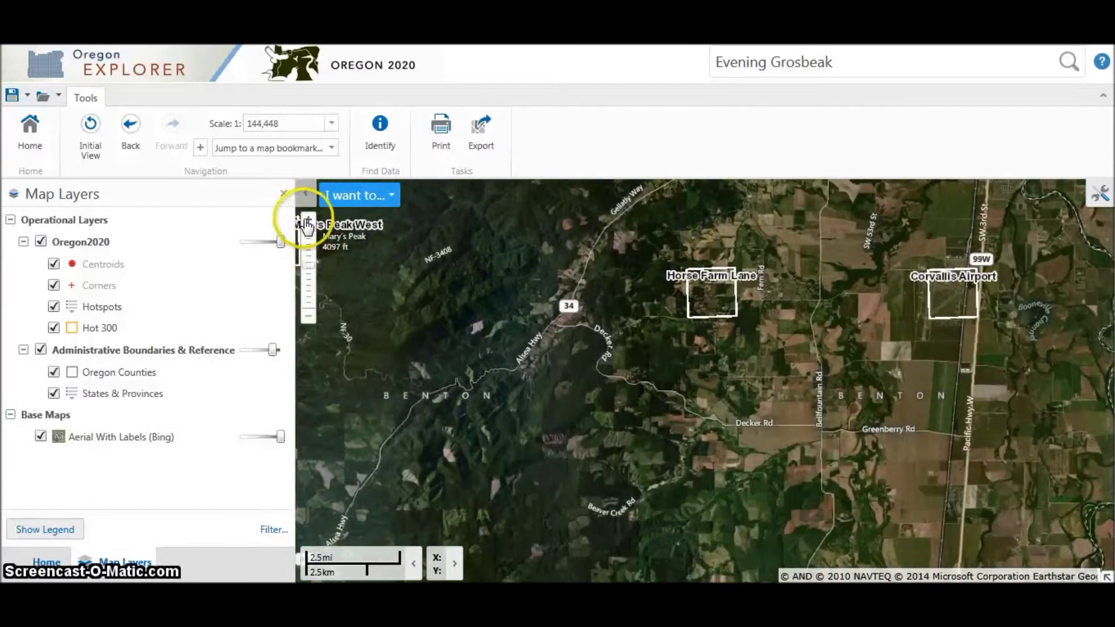
left_click(308, 221)
left_click(308, 221)
left_click_drag(461, 482, 608, 186)
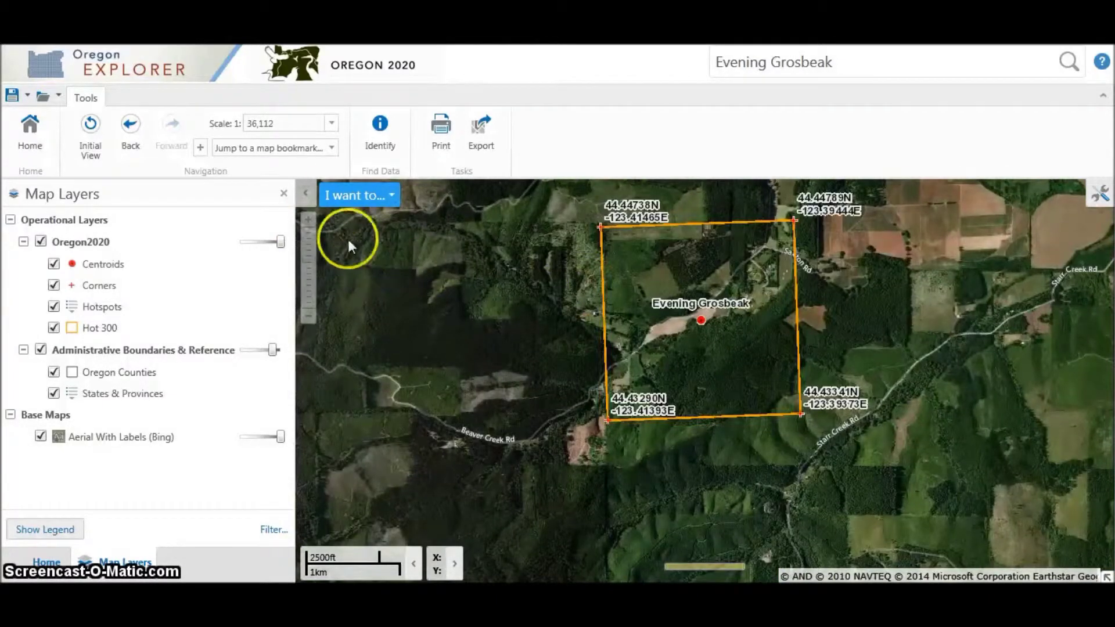
left_click(308, 221)
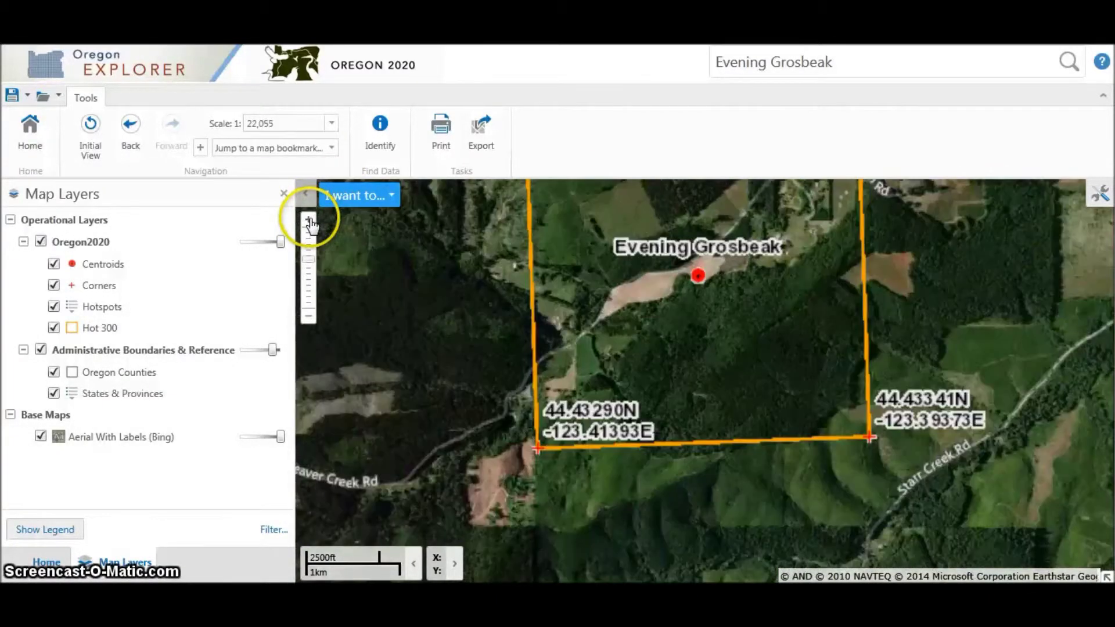
left_click_drag(812, 316, 805, 433)
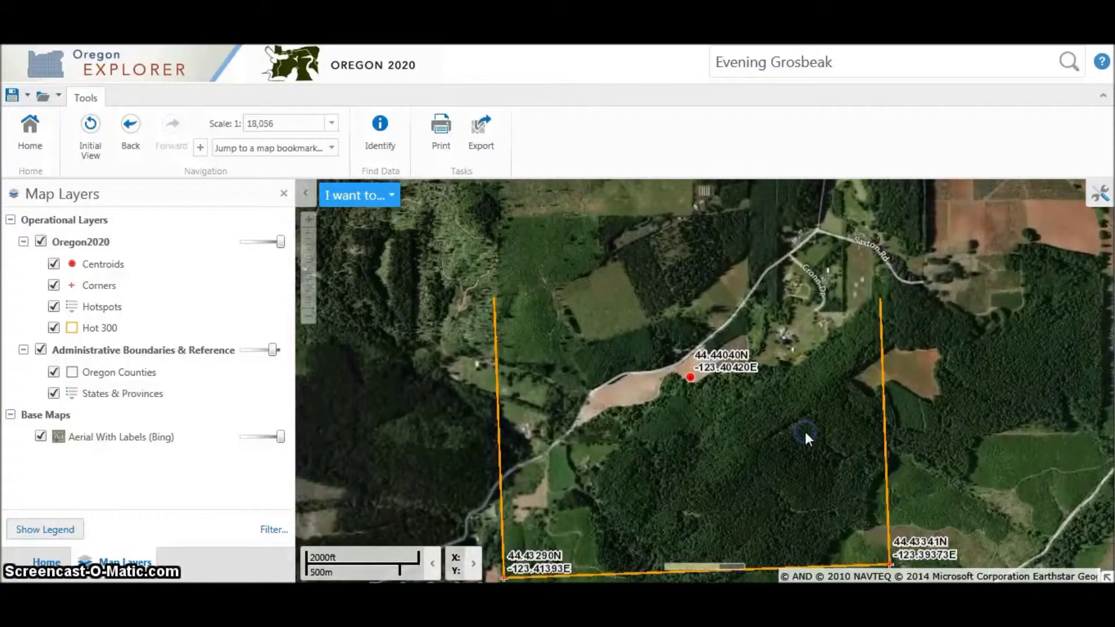
- Toggle the Corners layer off and on, then identify features in a box drawn over the Evening Grosbeak hotspot
left_click(794, 431)
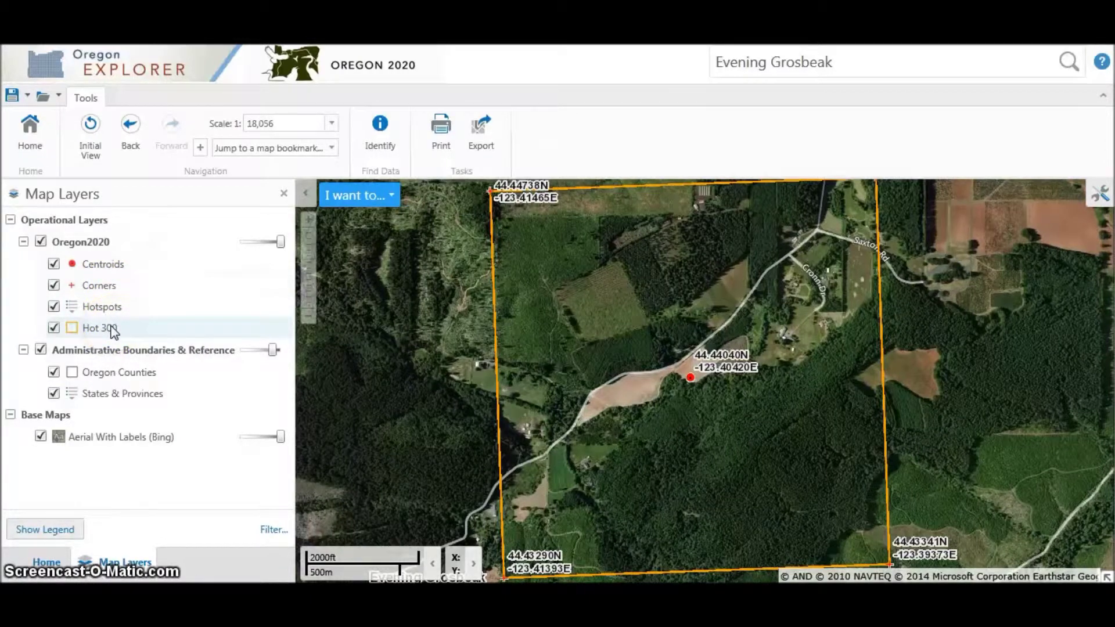
left_click(52, 285)
left_click(52, 284)
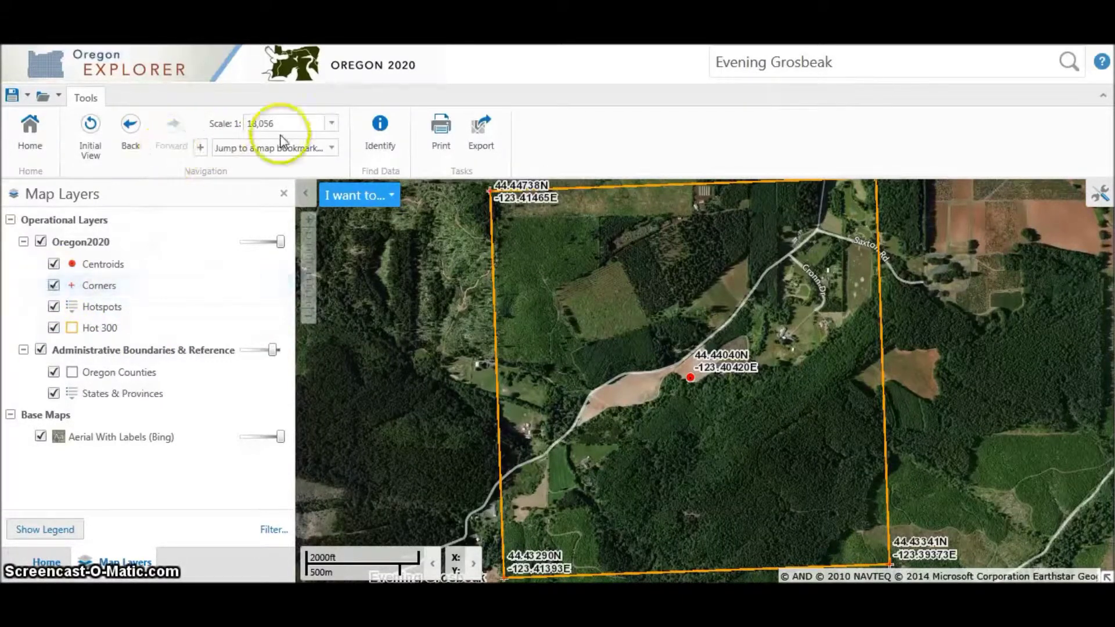
left_click(379, 131)
left_click_drag(471, 184, 936, 578)
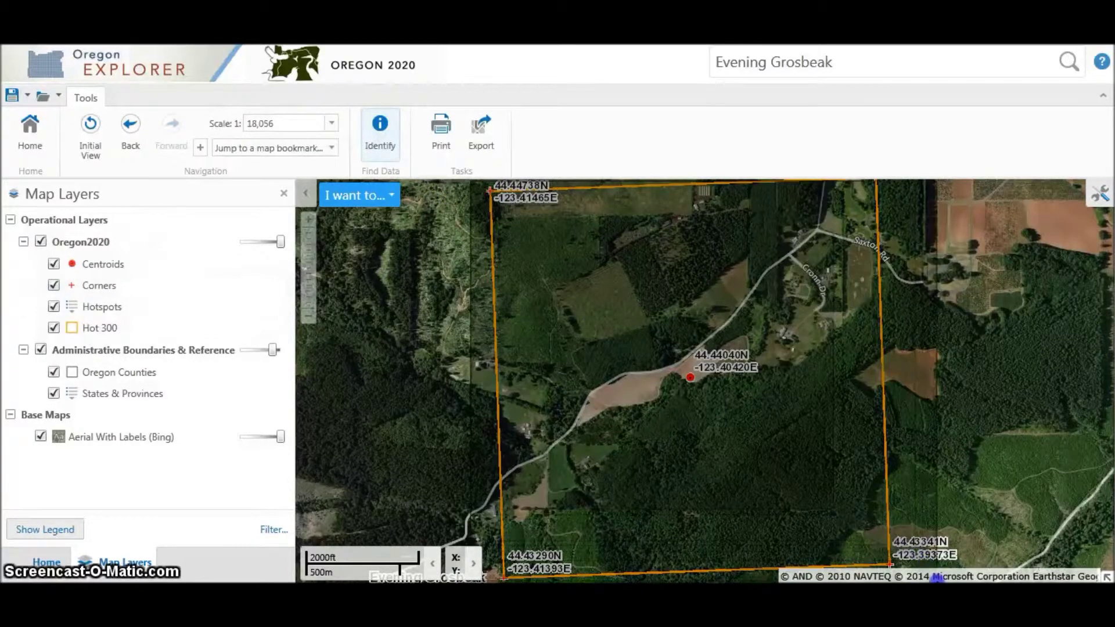
left_click(907, 491)
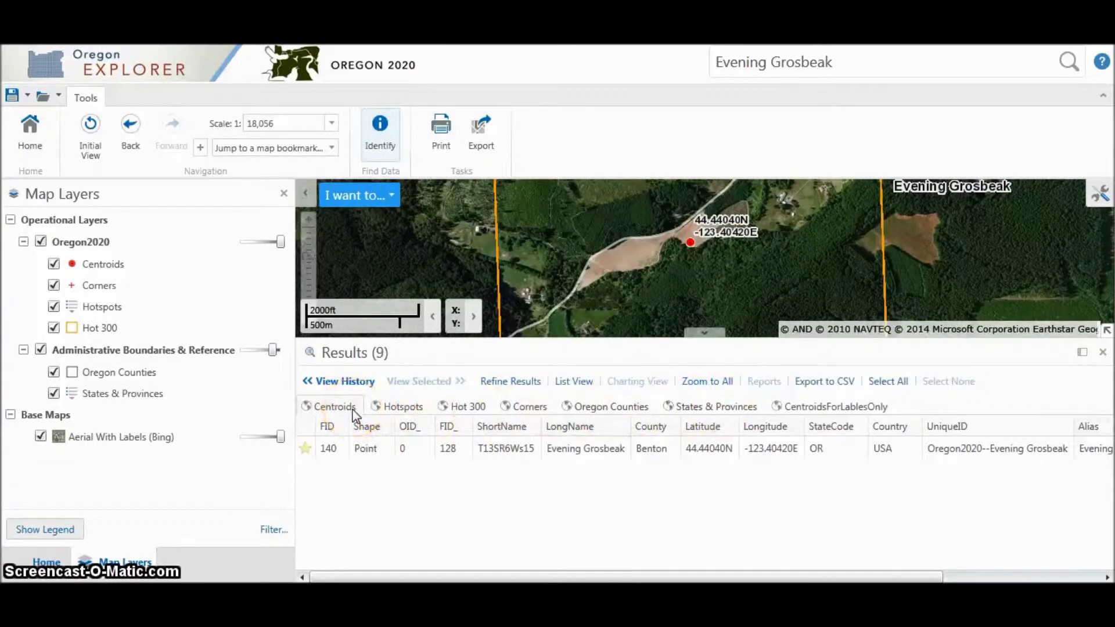
- Read the Evening Grosbeak centroid, hotspot polygon and corner point attributes in the results
left_click(356, 446)
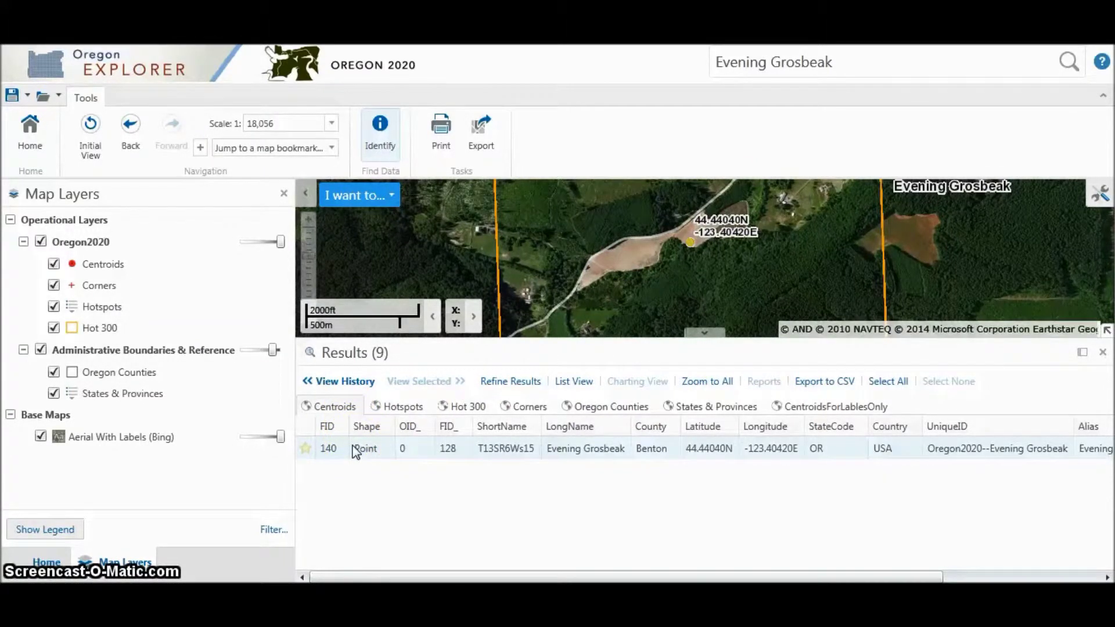
left_click(338, 448)
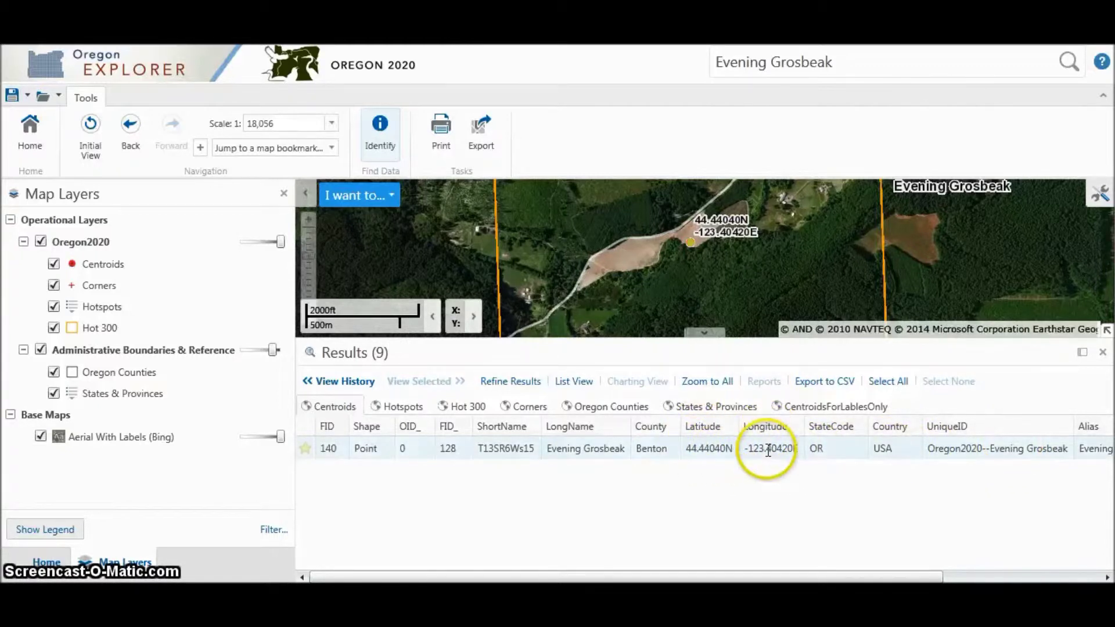
left_click(401, 406)
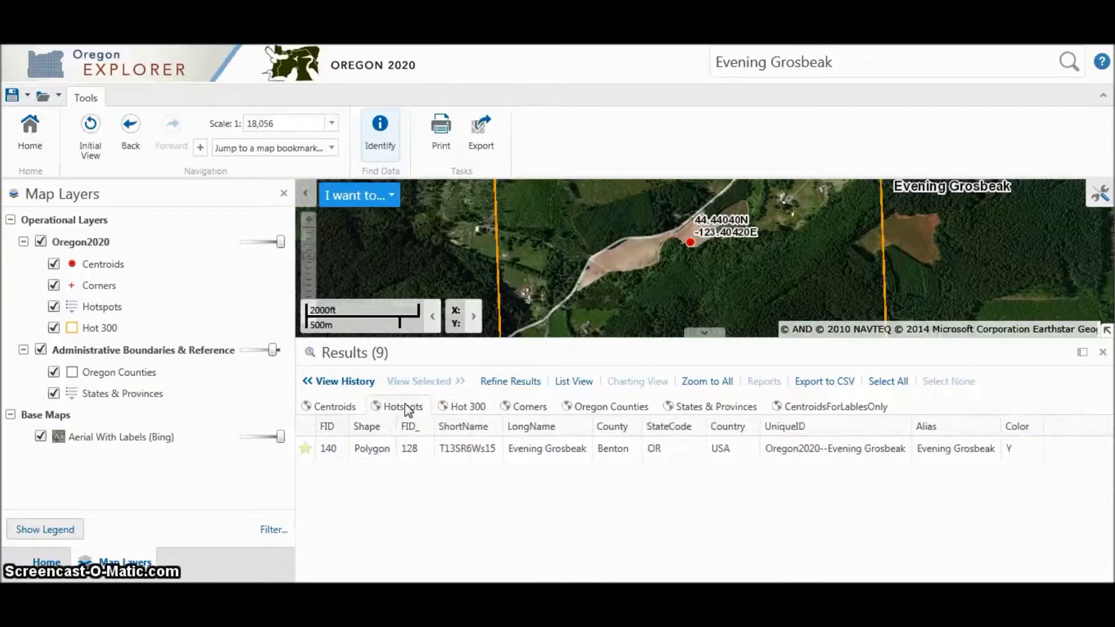
left_click(525, 407)
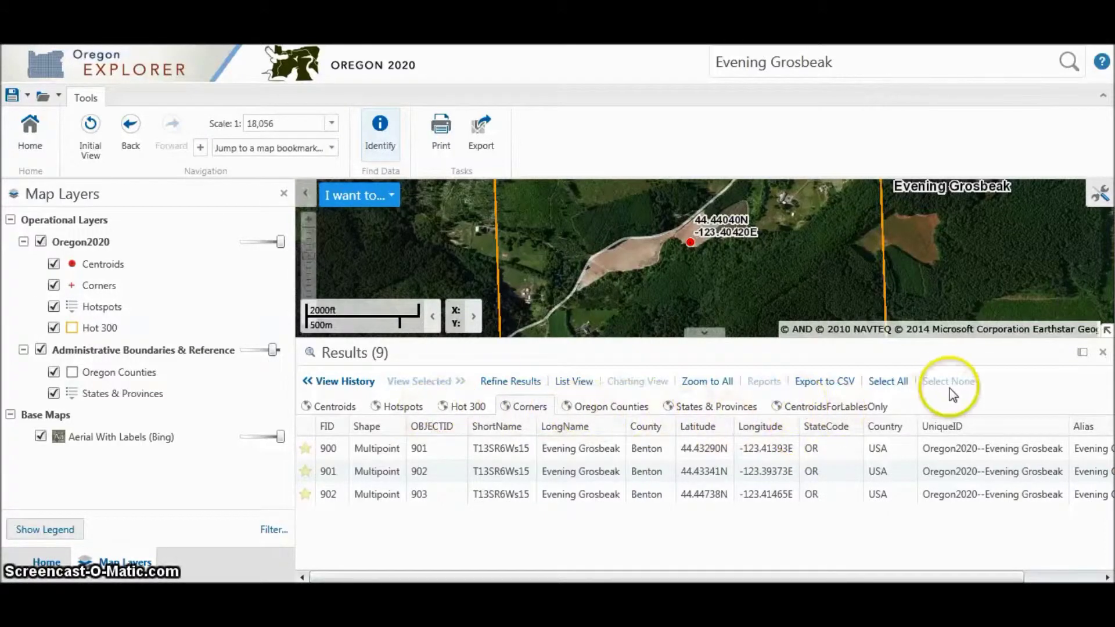
- Close the results, identify at the hotspot once more, and close those results too
left_click(1103, 356)
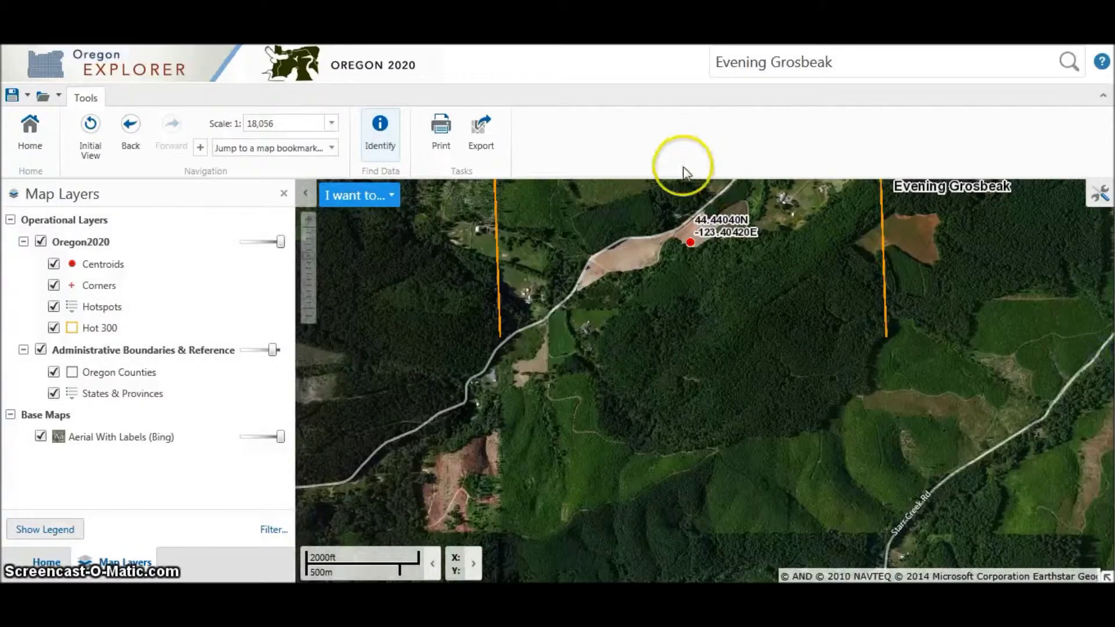
left_click(466, 241)
left_click(328, 135)
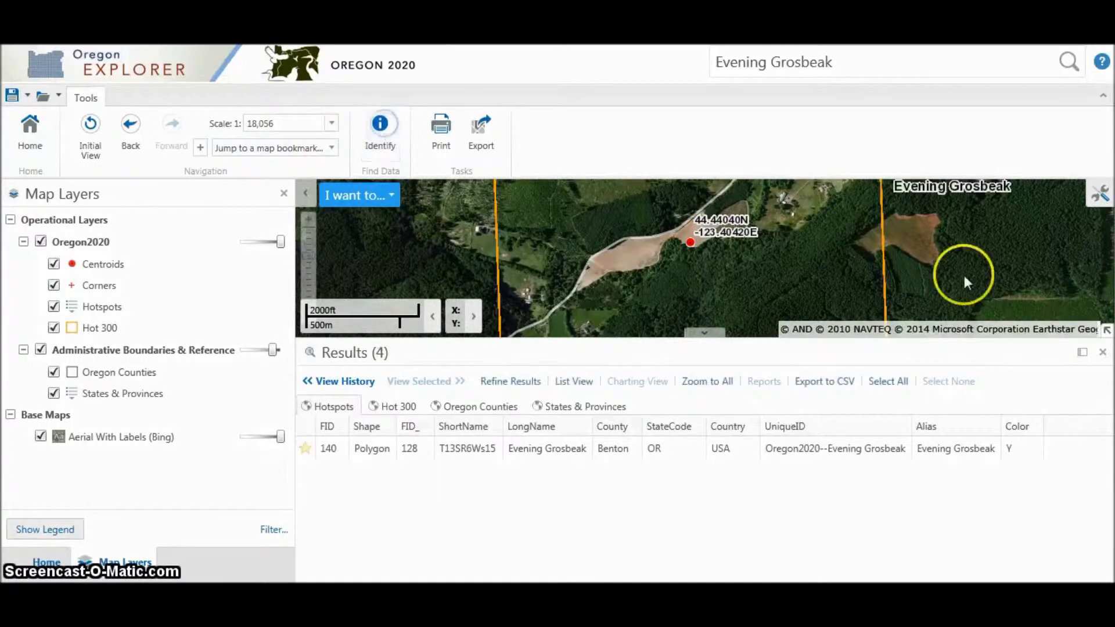
left_click(1102, 352)
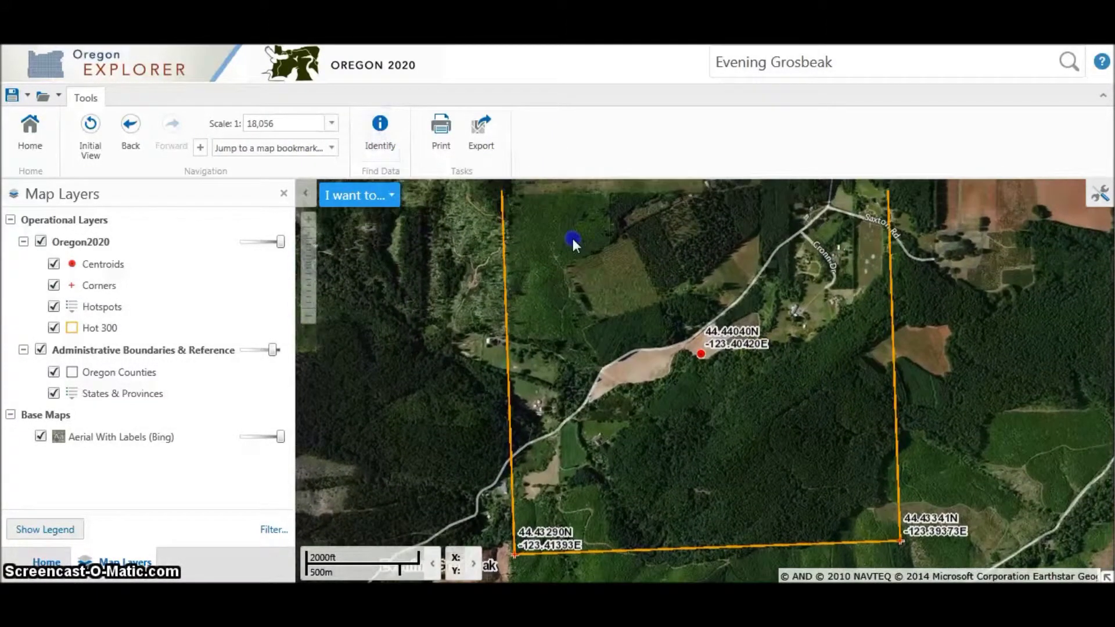
- Print the map to PDF titled 'Evening Grosbeak' with notes 'Benton County. First hotspot I will visit.'
left_click(441, 130)
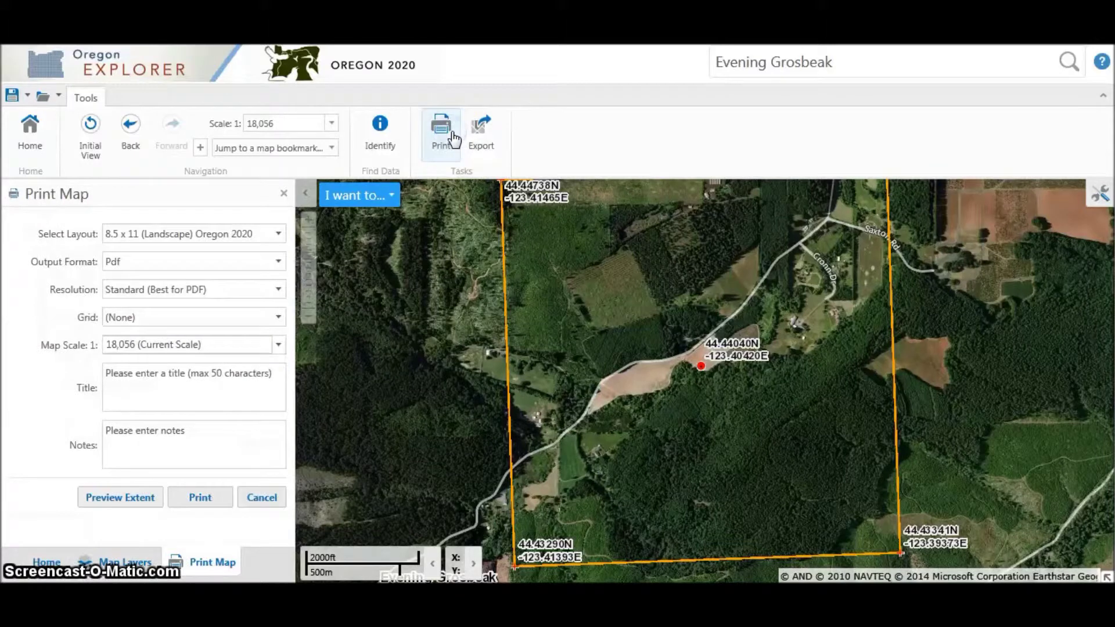
left_click(276, 374)
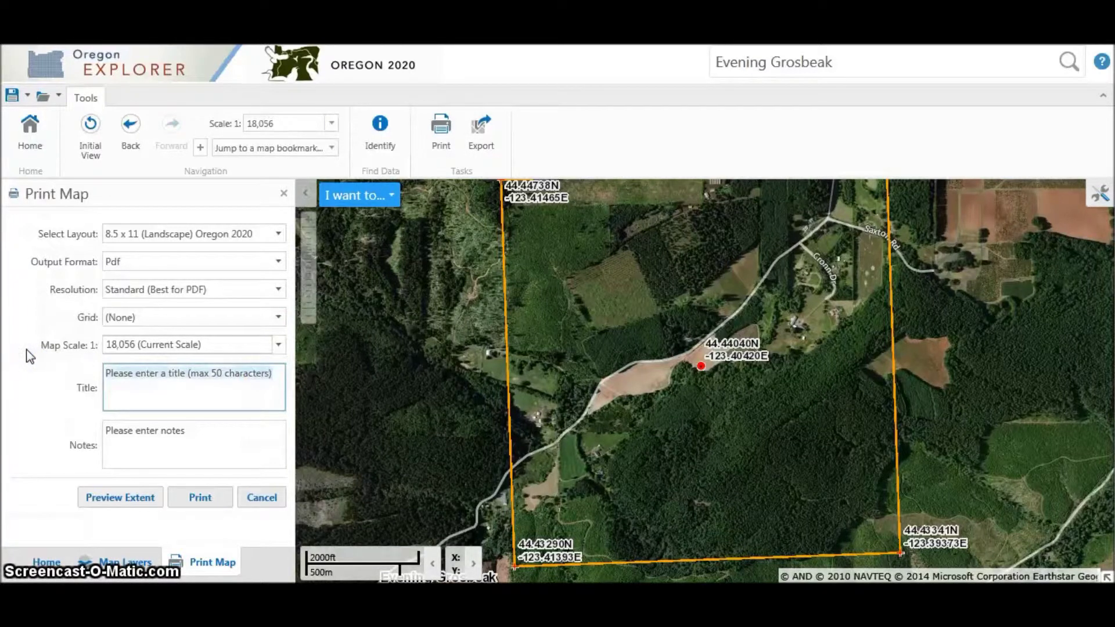
type("Evening Grosbeak")
left_click(195, 431)
left_click_drag(207, 433, 33, 427)
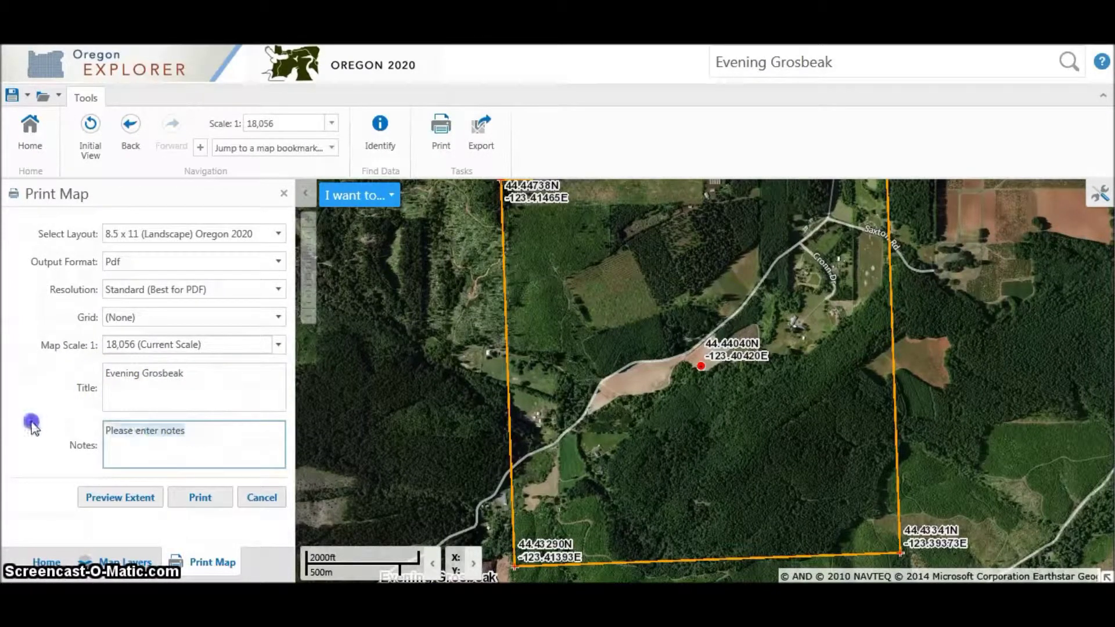
type("Be")
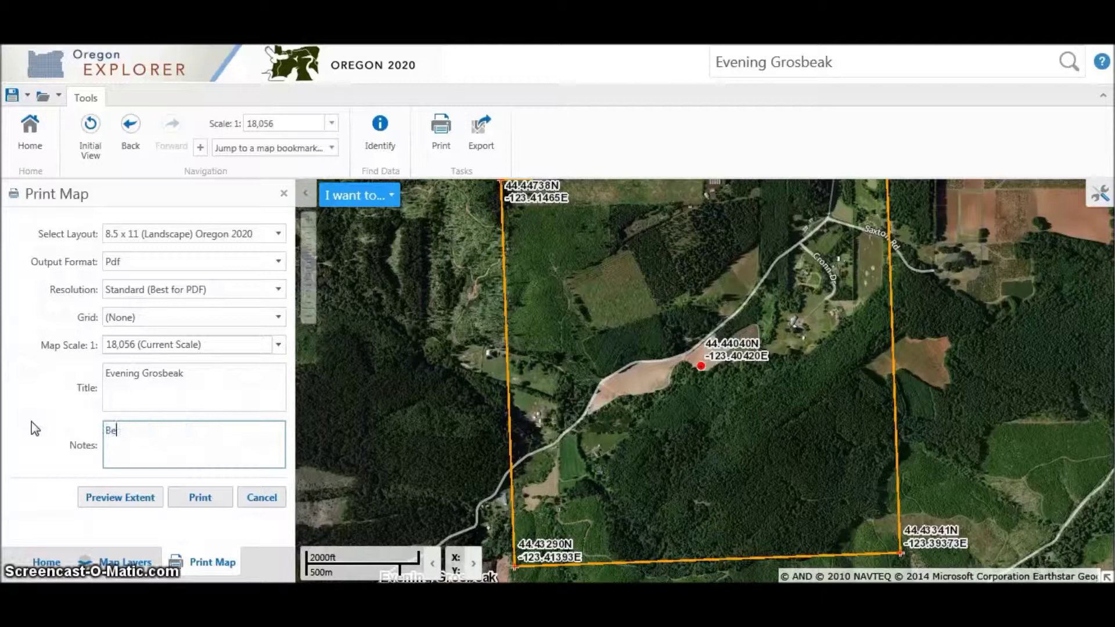
type("nton County. First hotspot I will visit.")
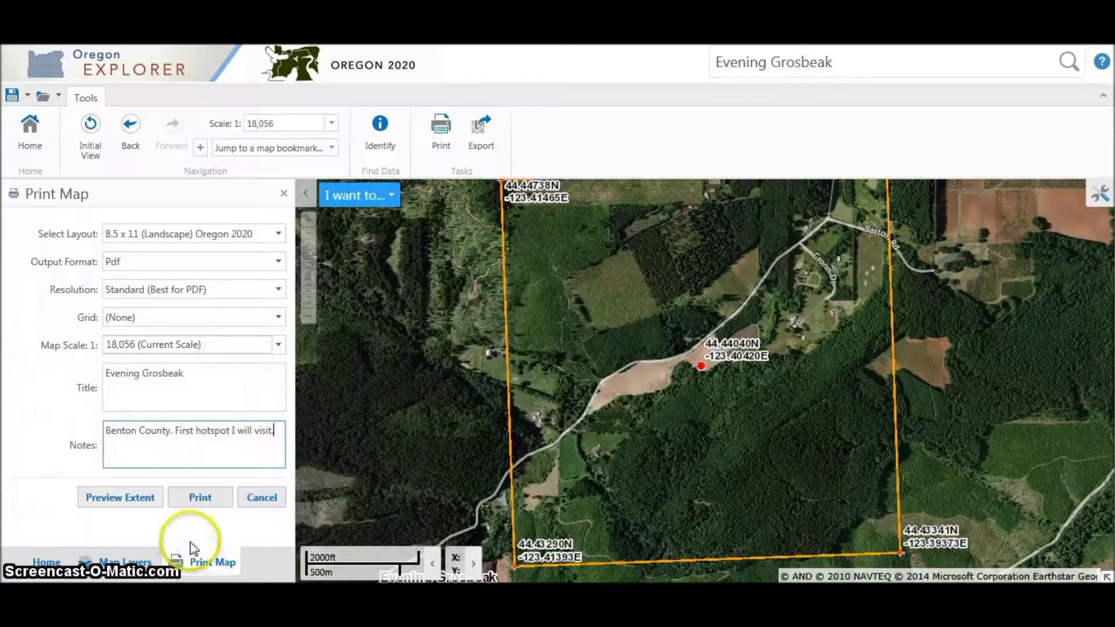
left_click(206, 498)
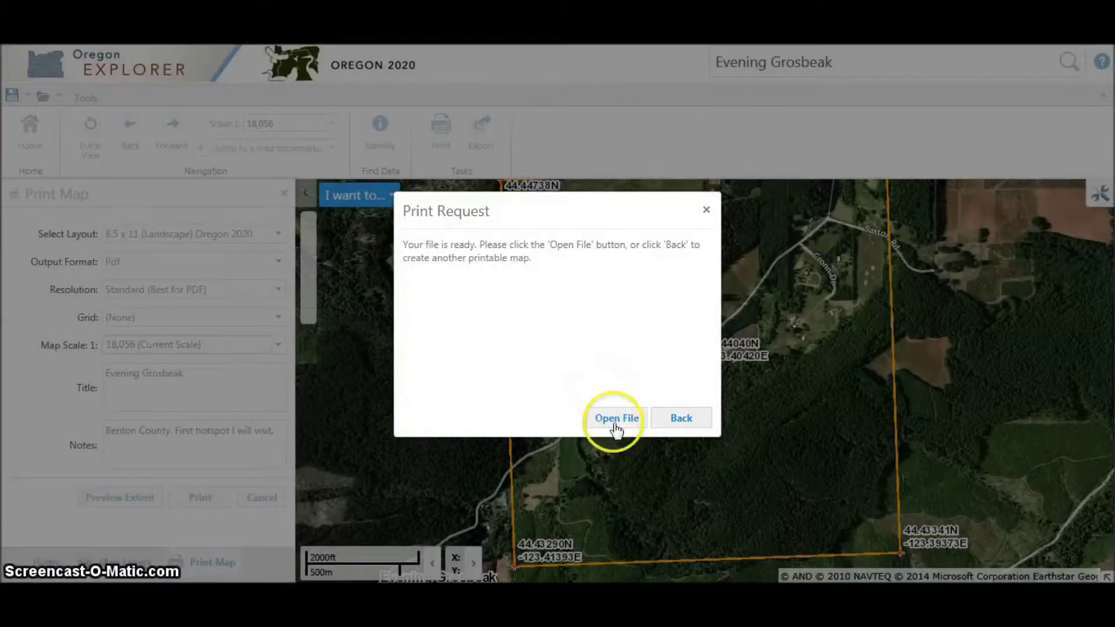
left_click(615, 423)
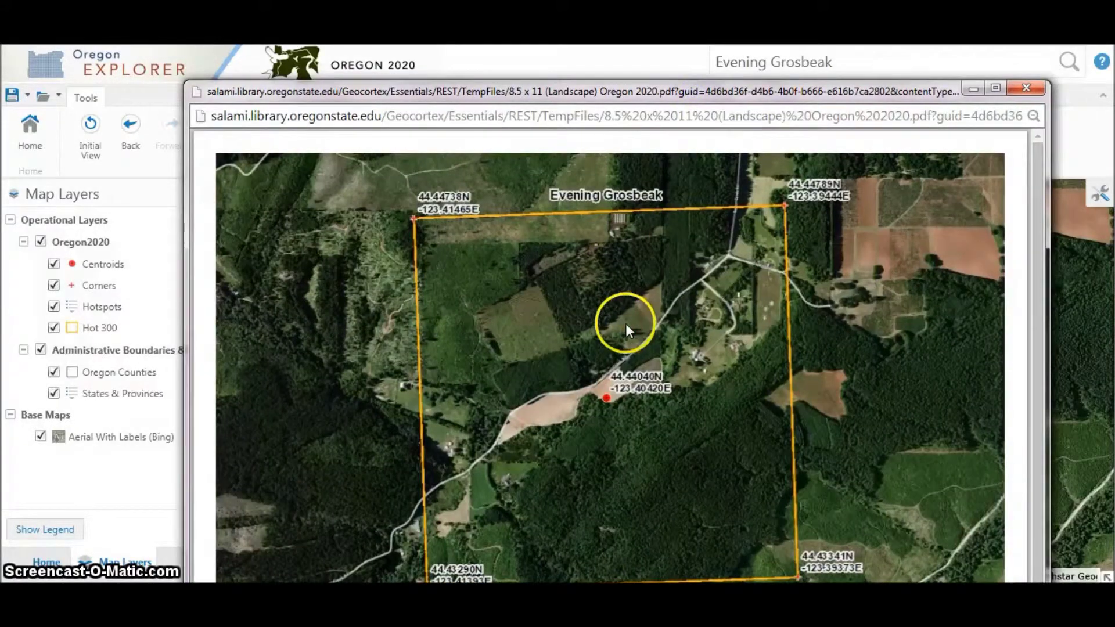
- View the Evening Grosbeak PDF full screen, close it, and return the map to statewide Oregon
right_click(625, 323)
left_click(941, 88)
double_click(940, 88)
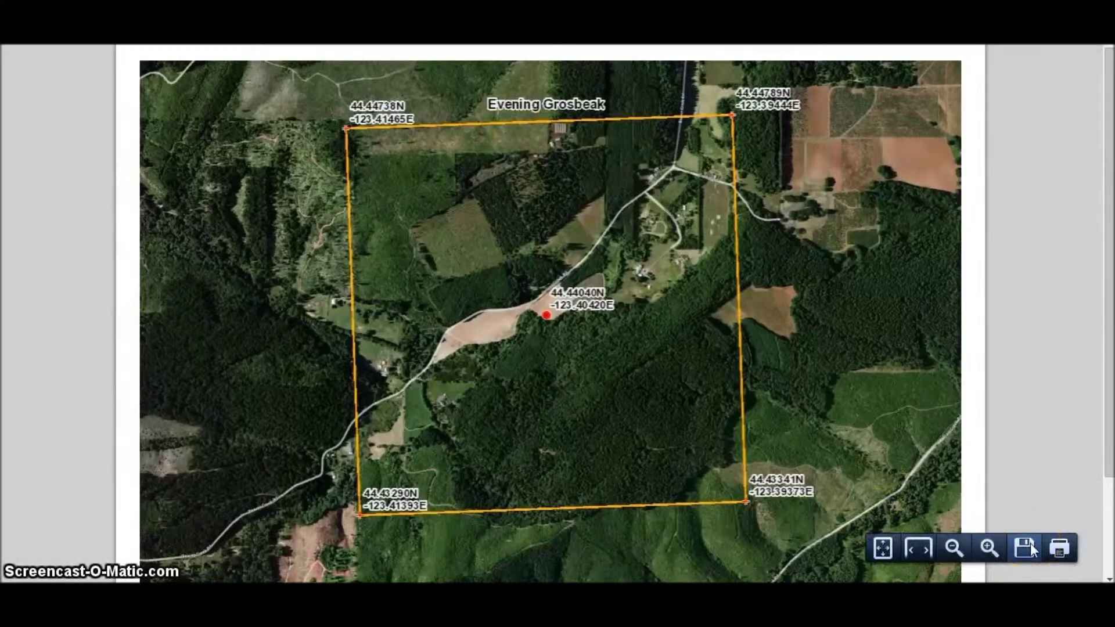
left_click(1032, 116)
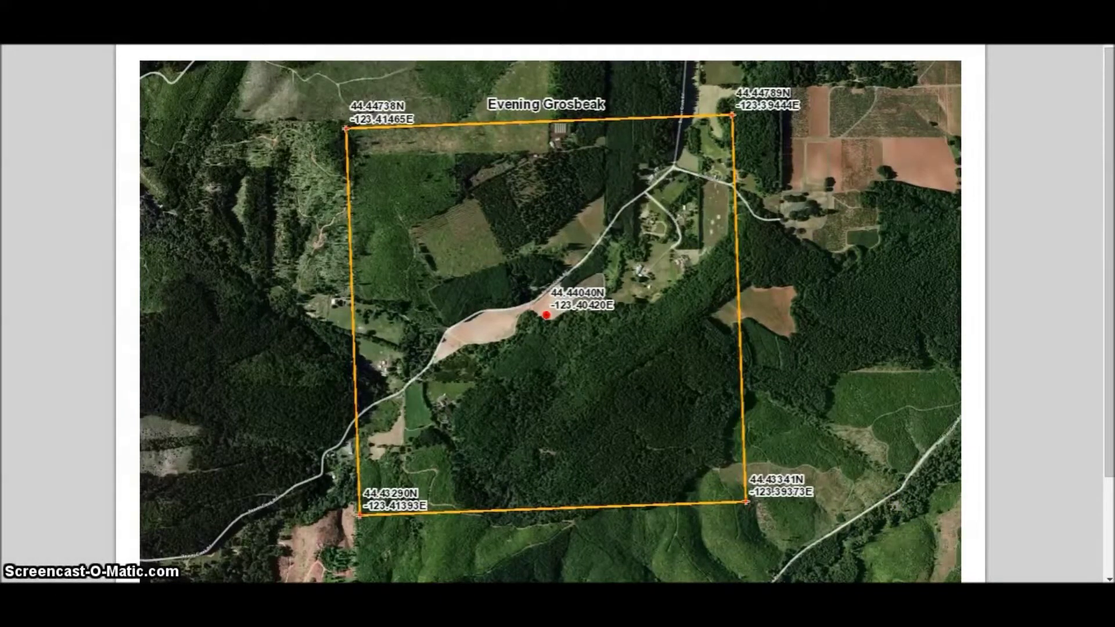
key("ctrl+w")
left_click(90, 124)
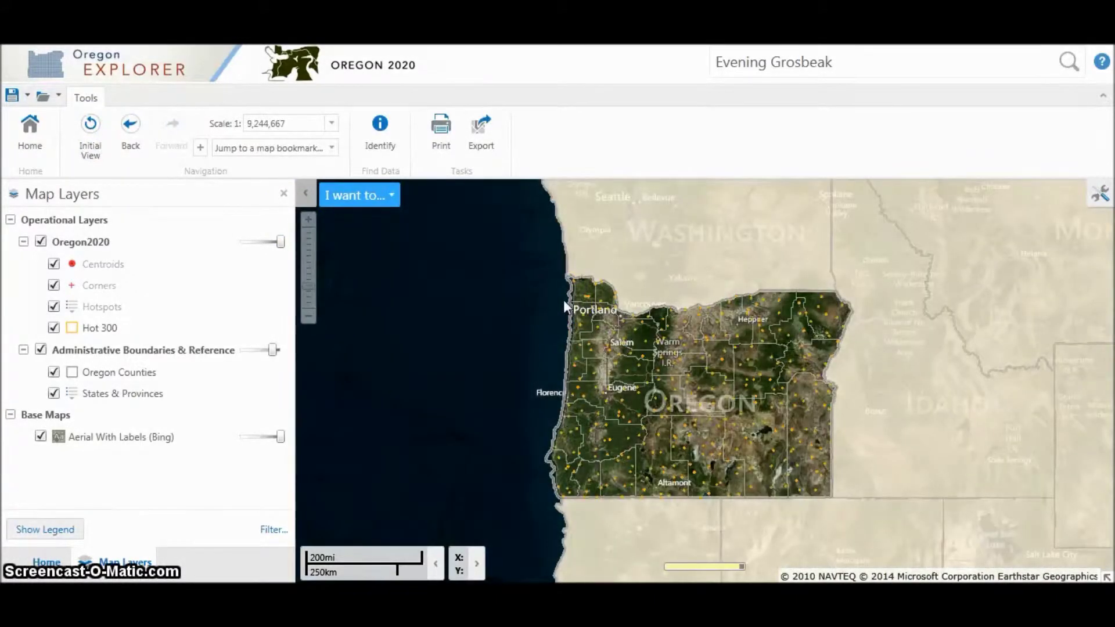